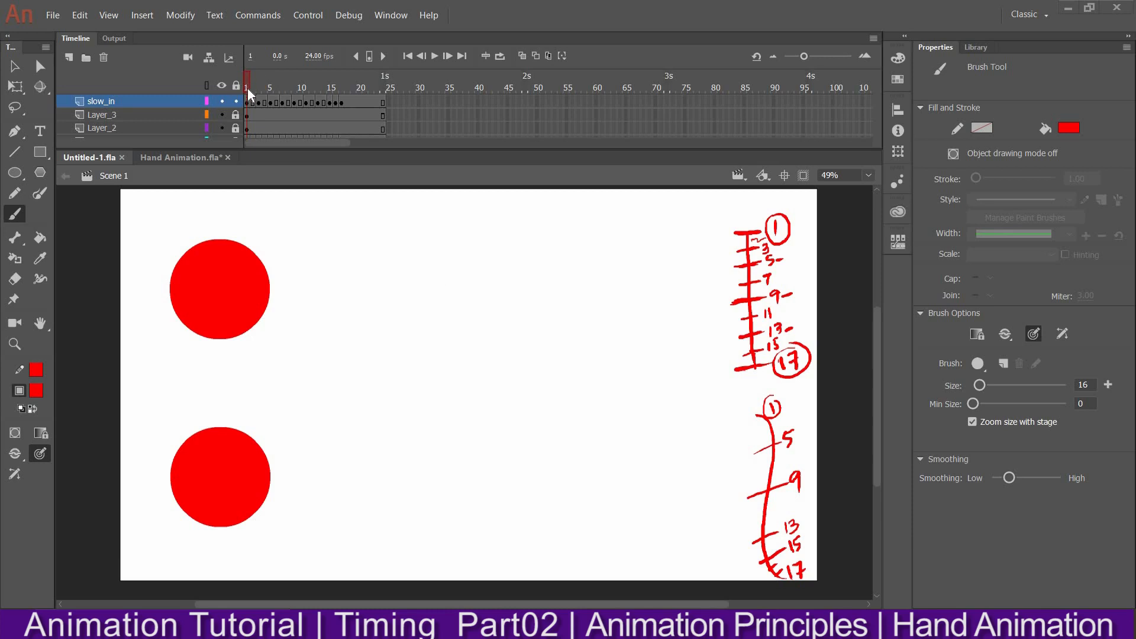
# Switch to the Hand Animation.fla document and fit the stage to the window
pyautogui.click(179, 157)
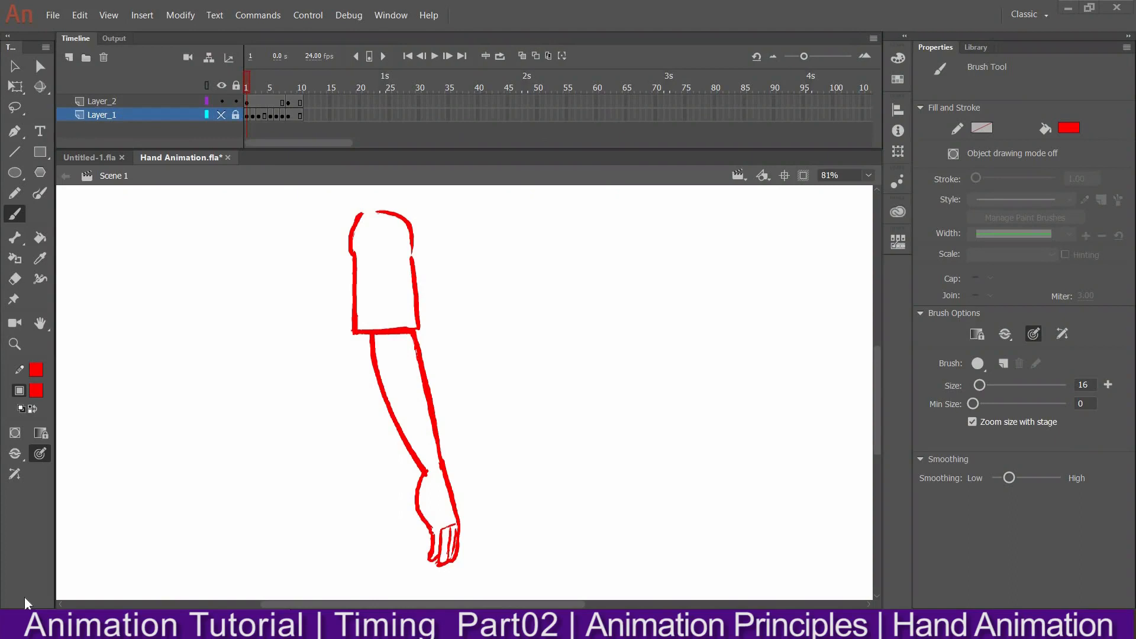
pyautogui.click(287, 83)
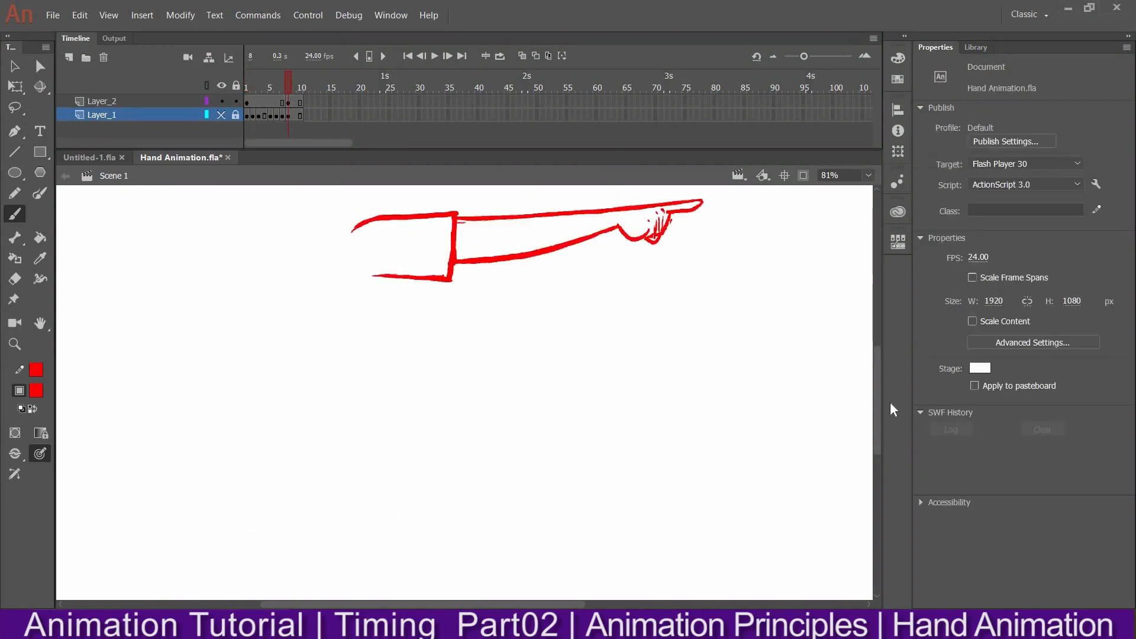
pyautogui.scroll(2, 879, 407)
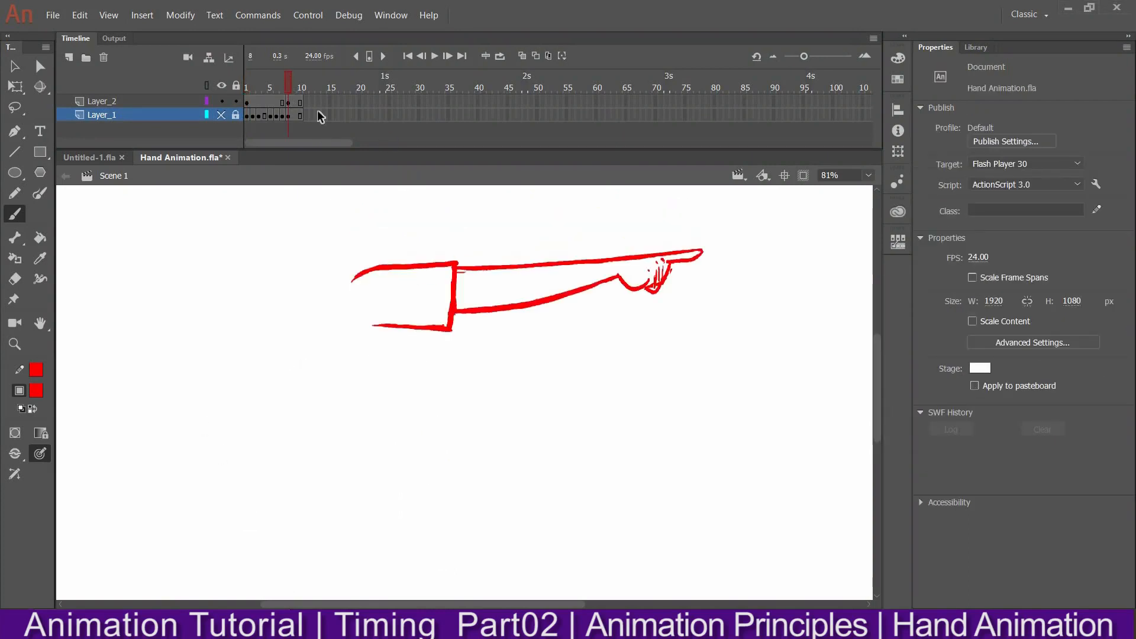
pyautogui.click(869, 176)
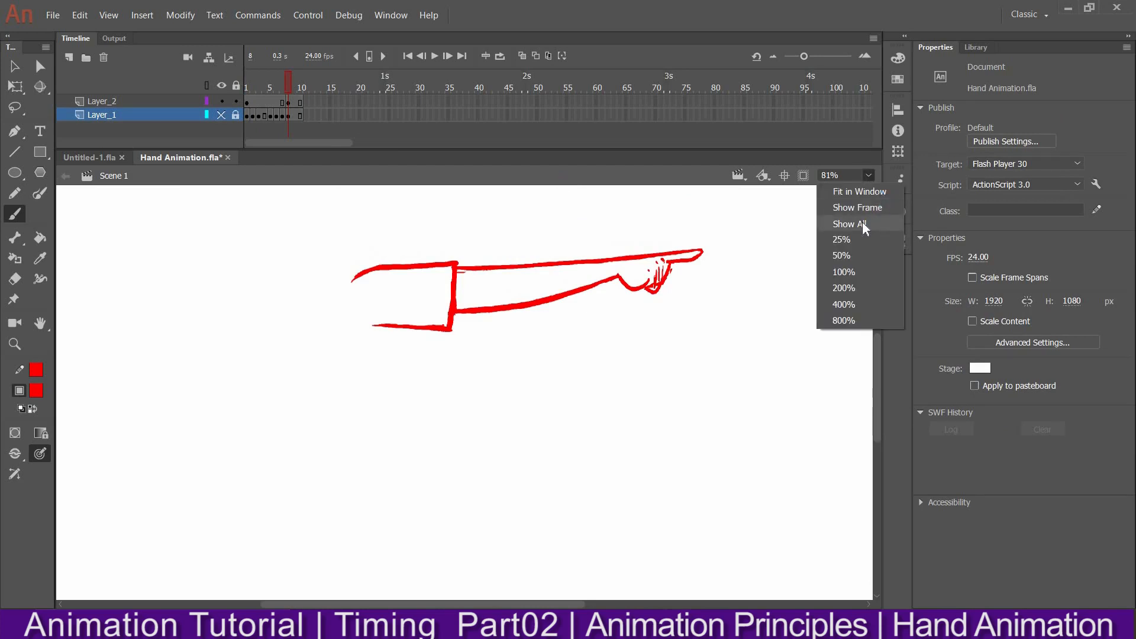
pyautogui.click(861, 223)
pyautogui.click(869, 174)
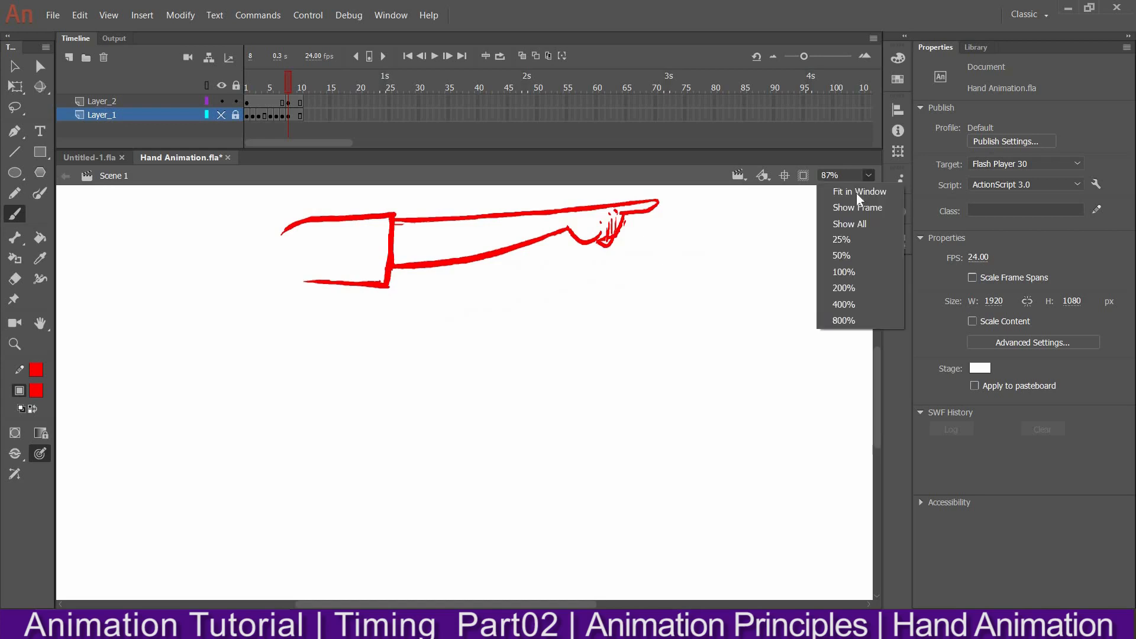
pyautogui.click(862, 187)
# Scrub through the arm frames and play back the animation from the first frame
pyautogui.click(261, 79)
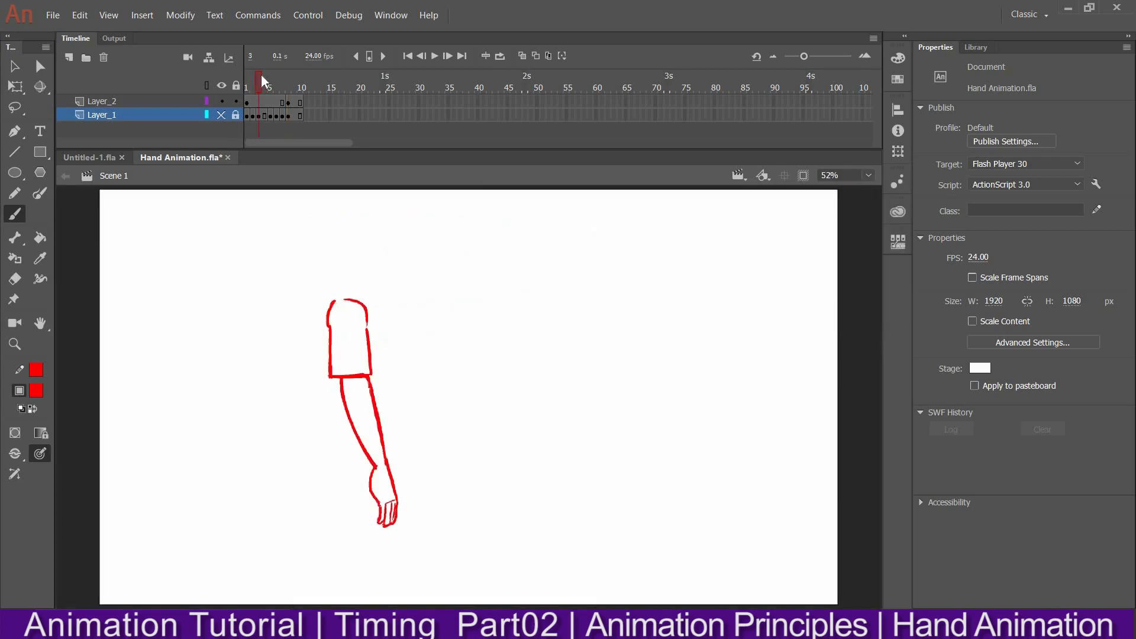
pyautogui.click(289, 103)
pyautogui.moveTo(287, 79); pyautogui.dragTo(235, 87)
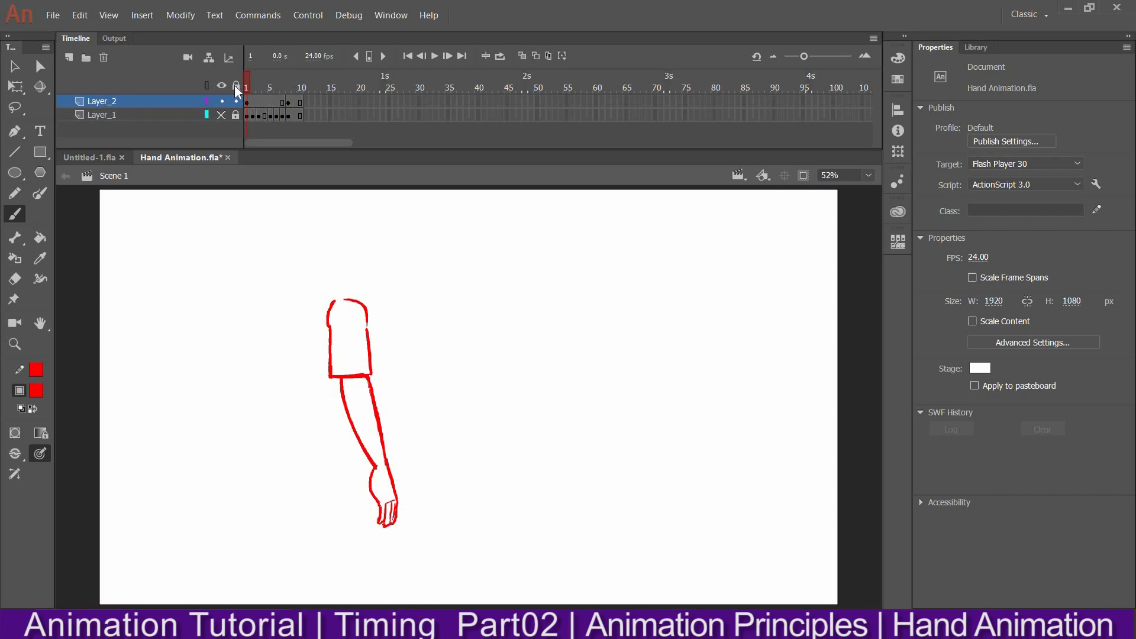
pyautogui.click(287, 101)
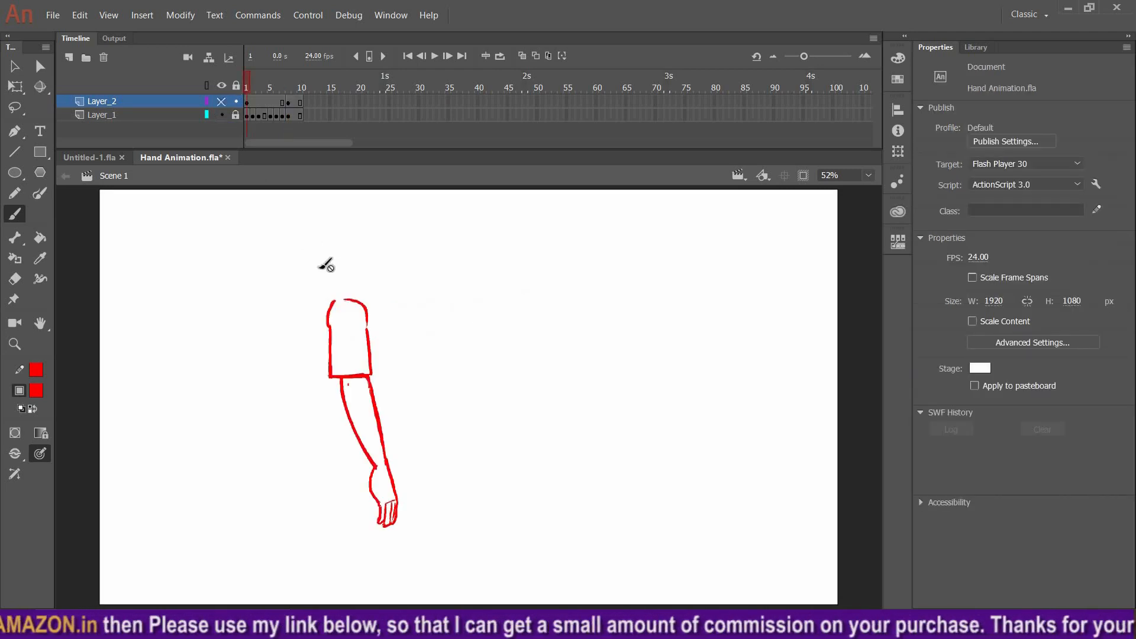
pyautogui.click(288, 87)
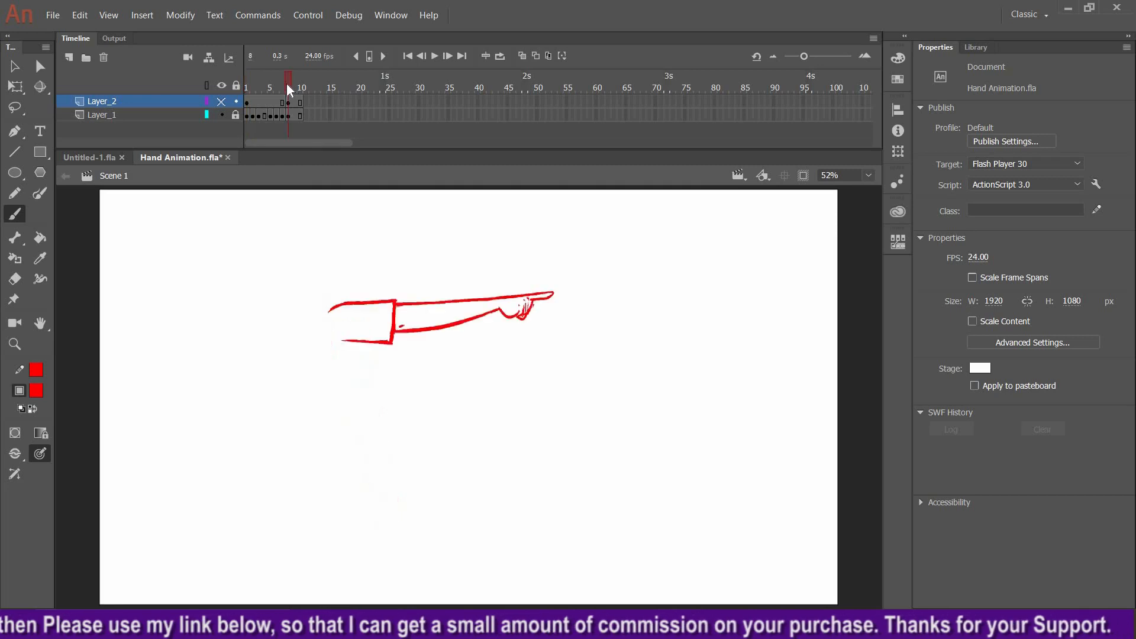
pyautogui.click(247, 80)
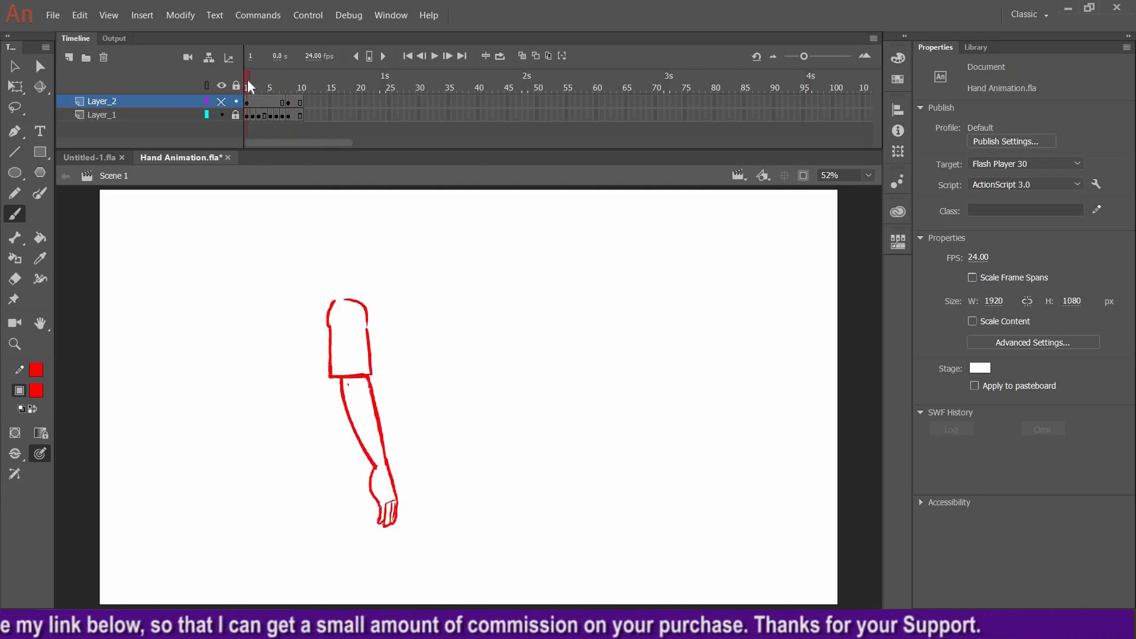
pyautogui.click(435, 54)
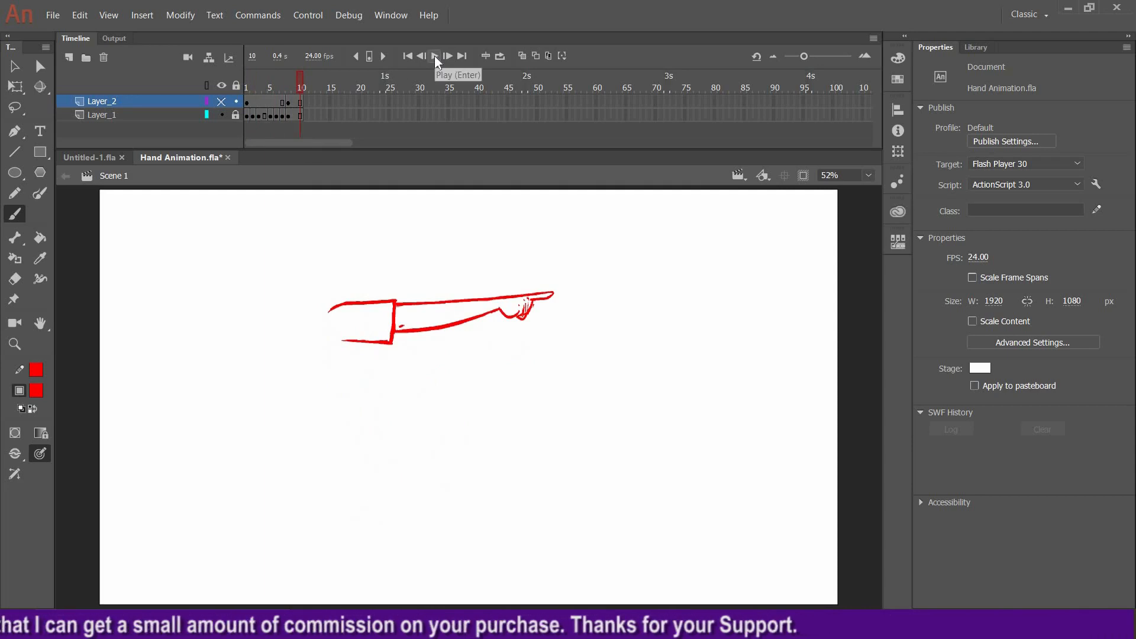
pyautogui.click(434, 56)
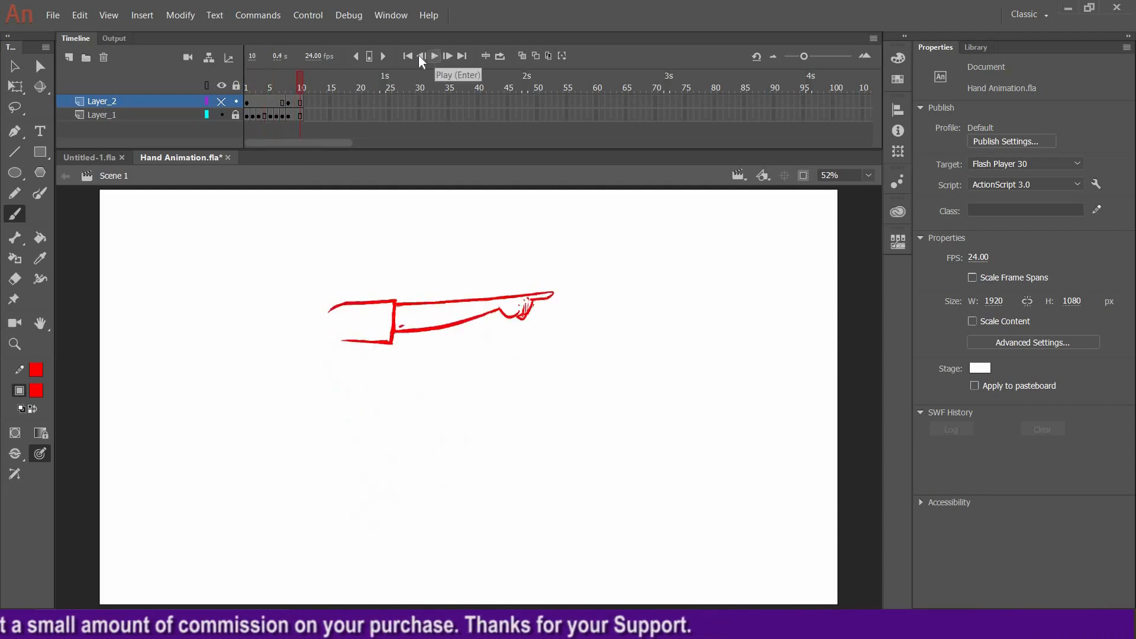
pyautogui.click(407, 55)
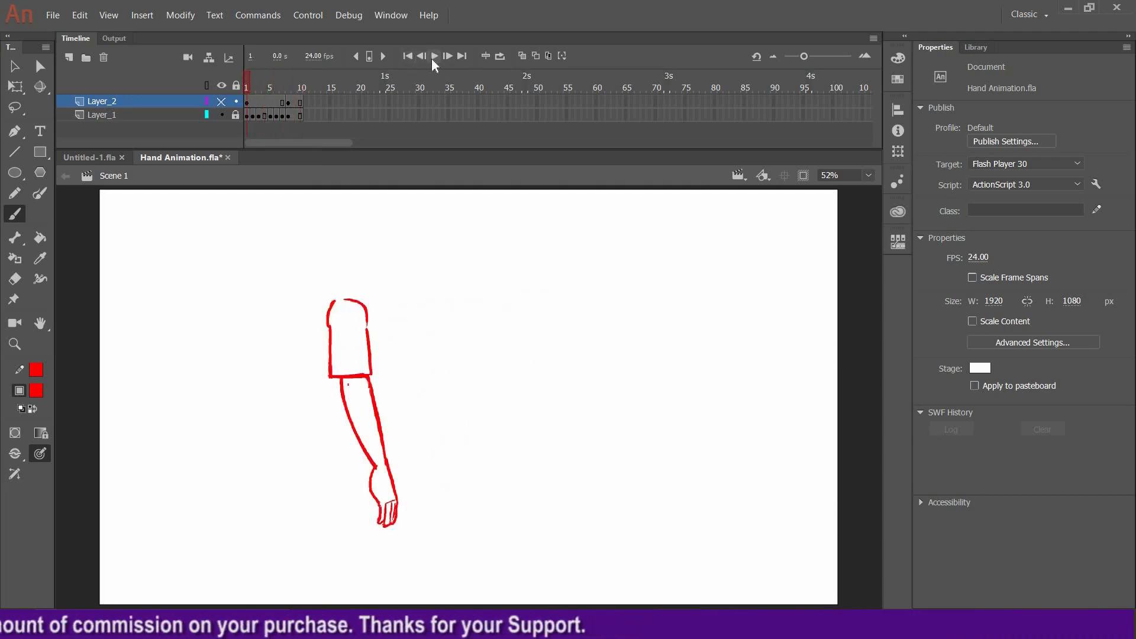
pyautogui.click(434, 56)
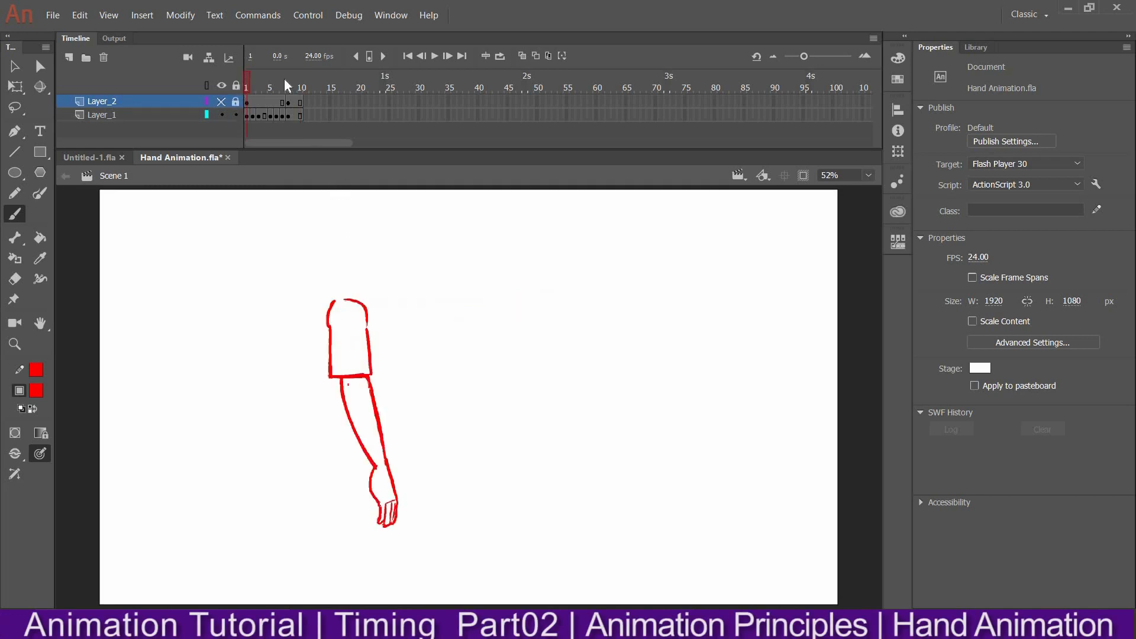
# Go to frame 5 and turn on onion skinning, extending its range across frames 1 to about 10
pyautogui.click(288, 78)
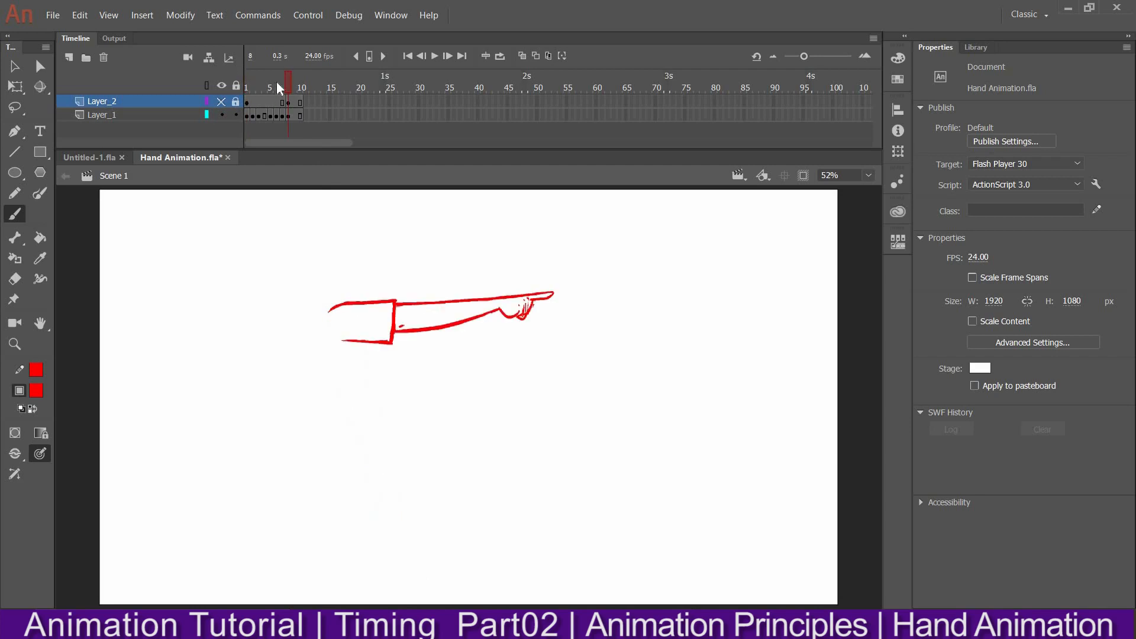
pyautogui.click(268, 83)
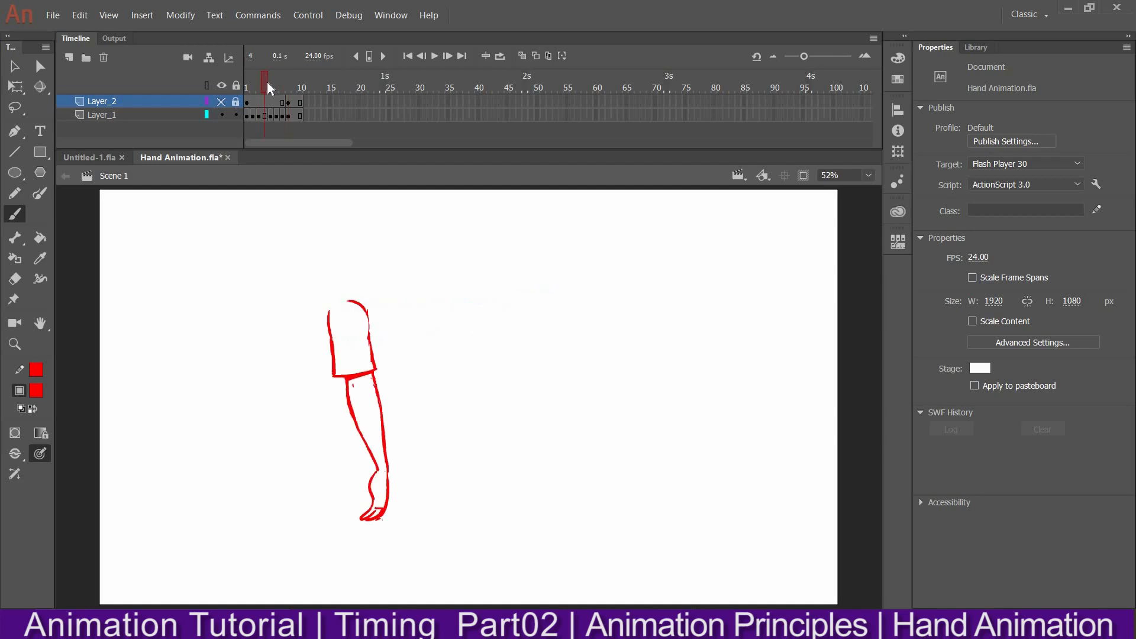
pyautogui.click(275, 78)
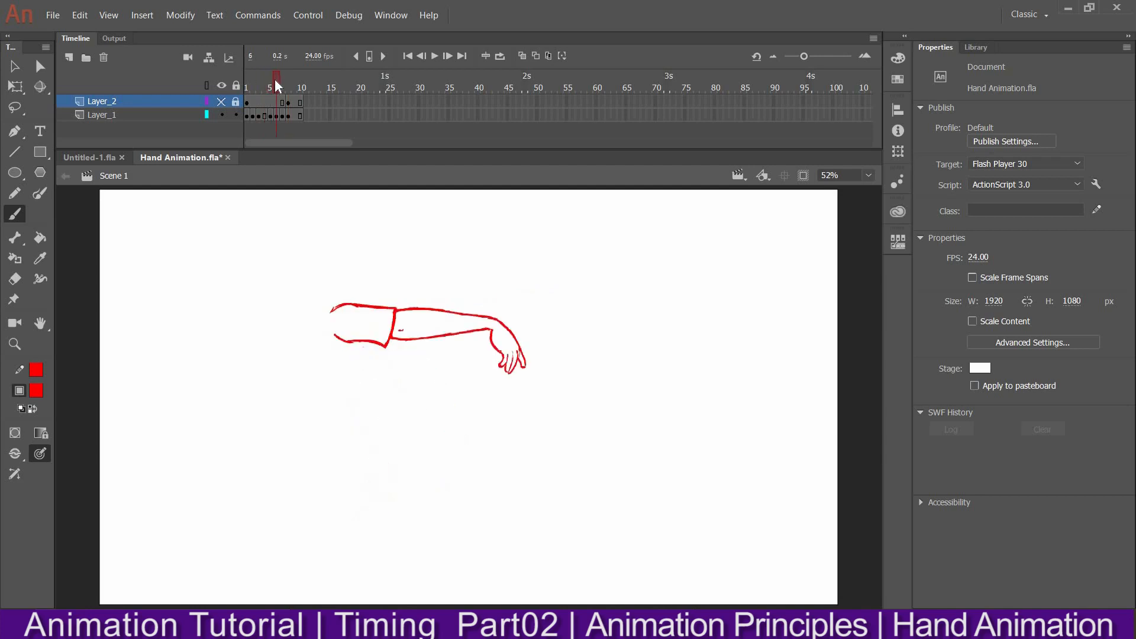
pyautogui.click(269, 78)
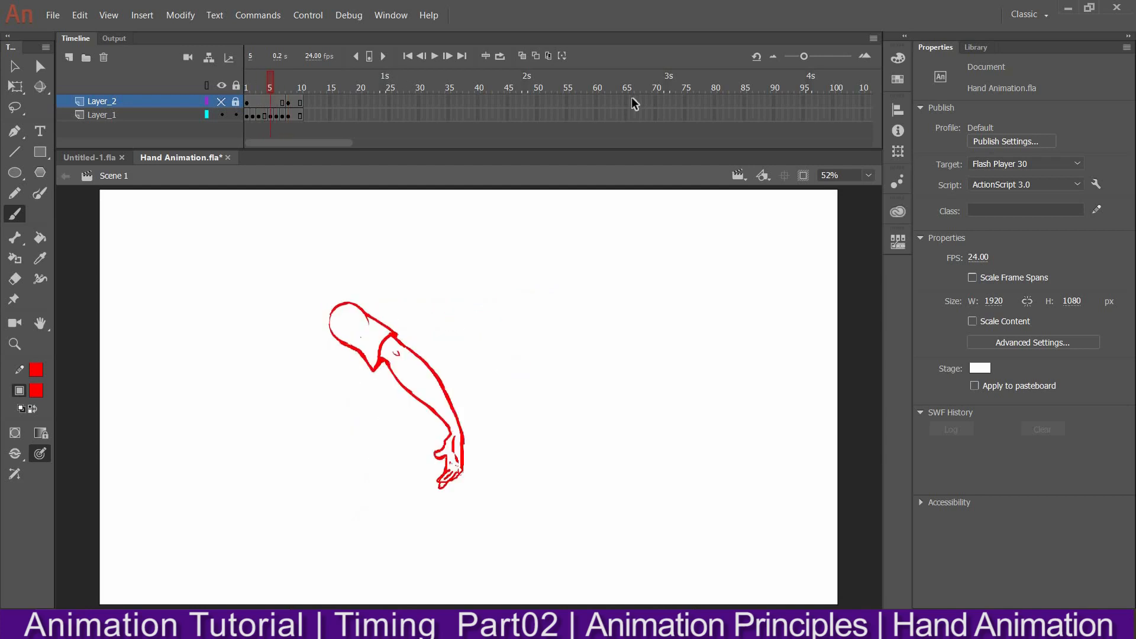
pyautogui.click(522, 56)
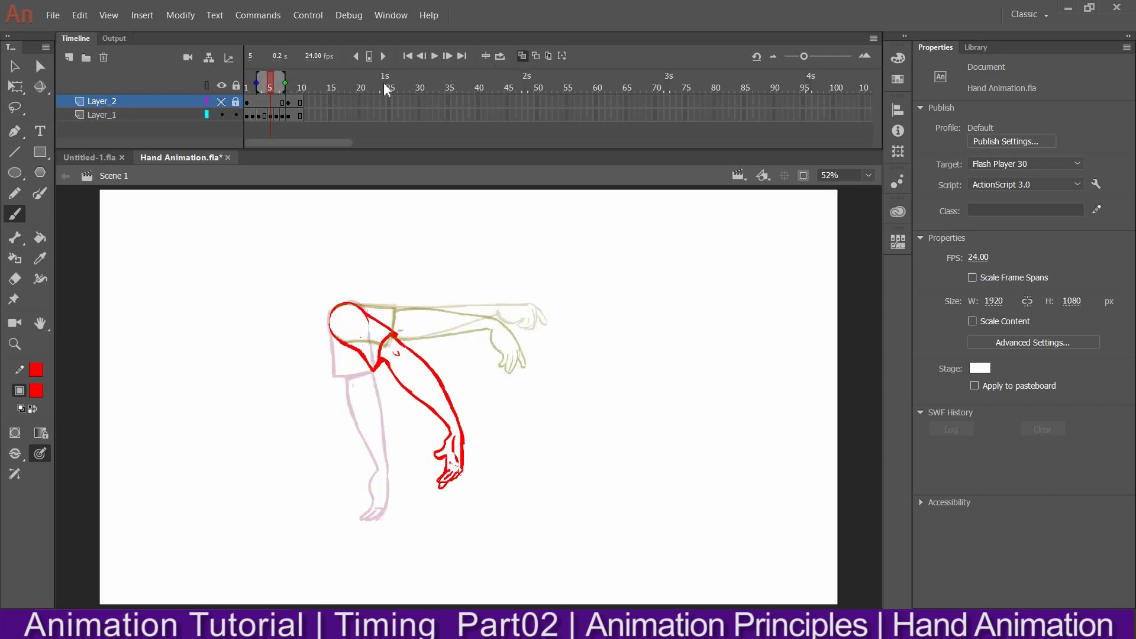
pyautogui.moveTo(256, 83)
pyautogui.mouseDown()
pyautogui.moveTo(246, 83)
pyautogui.moveTo(302, 87)
pyautogui.mouseUp()
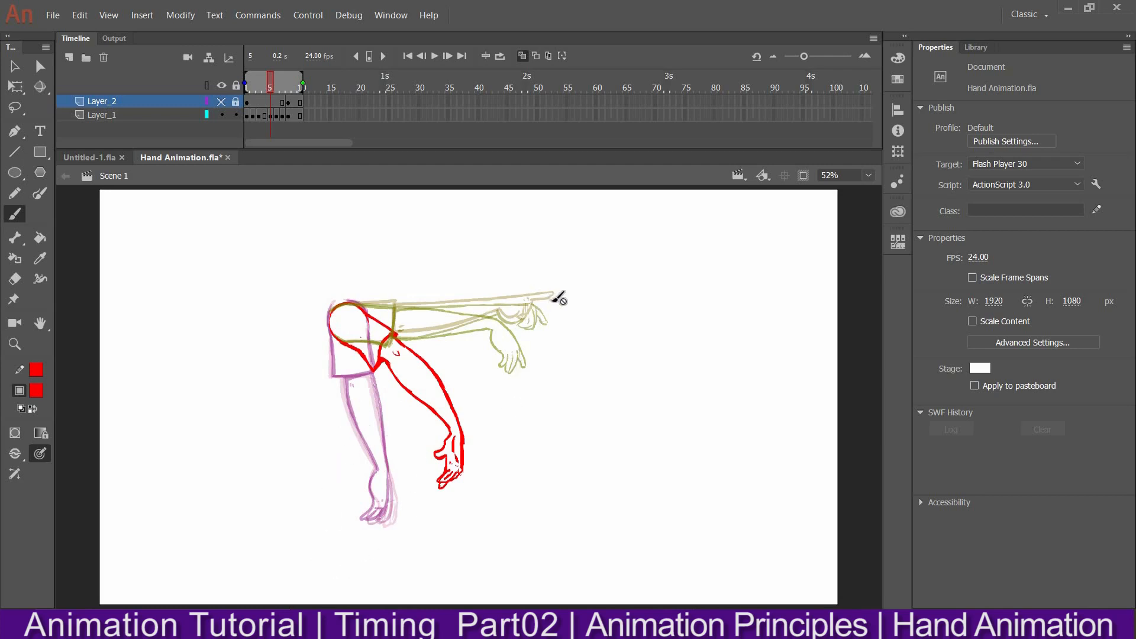
# Hide Layer_1 and insert a blank keyframe at frame 4 on Layer_2
pyautogui.press('v')
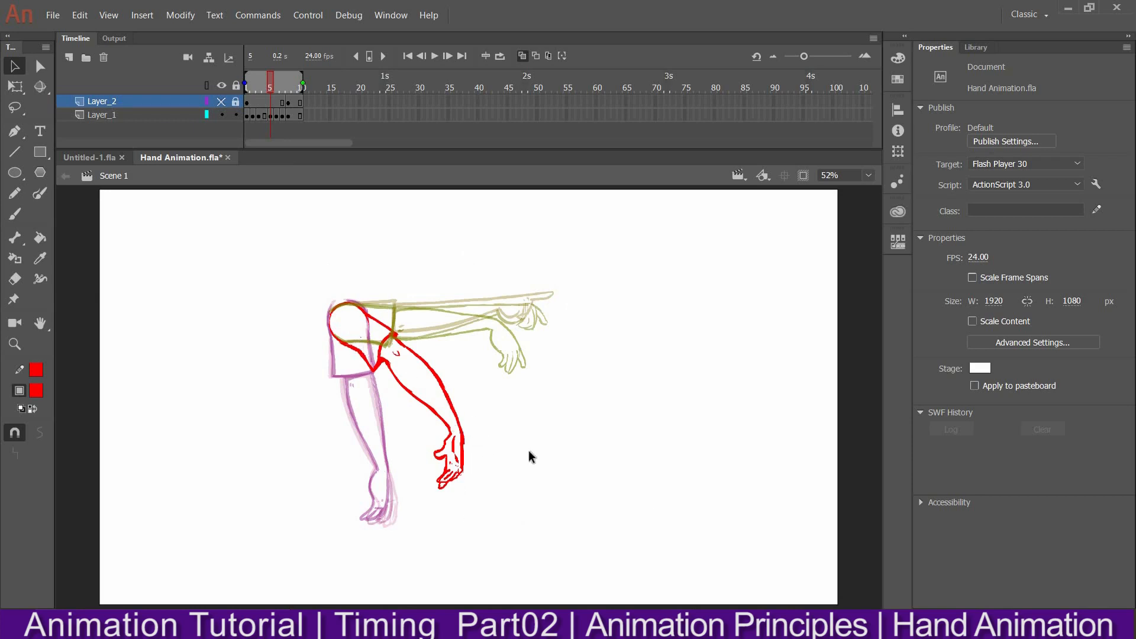
pyautogui.click(236, 114)
pyautogui.click(222, 102)
pyautogui.click(222, 115)
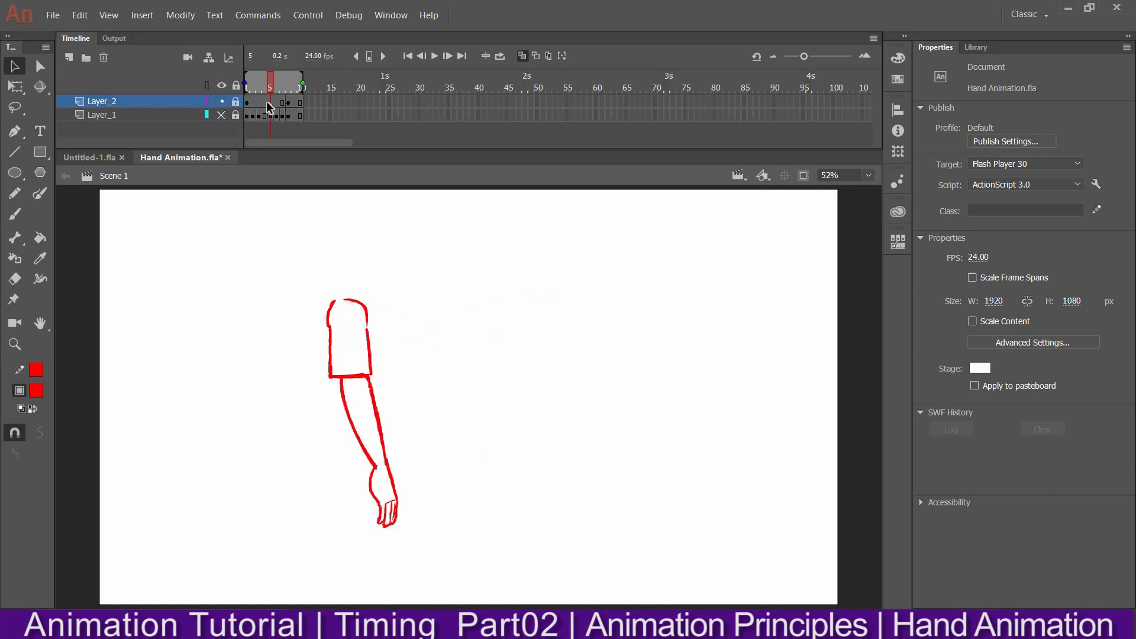
pyautogui.click(267, 101)
pyautogui.click(236, 102)
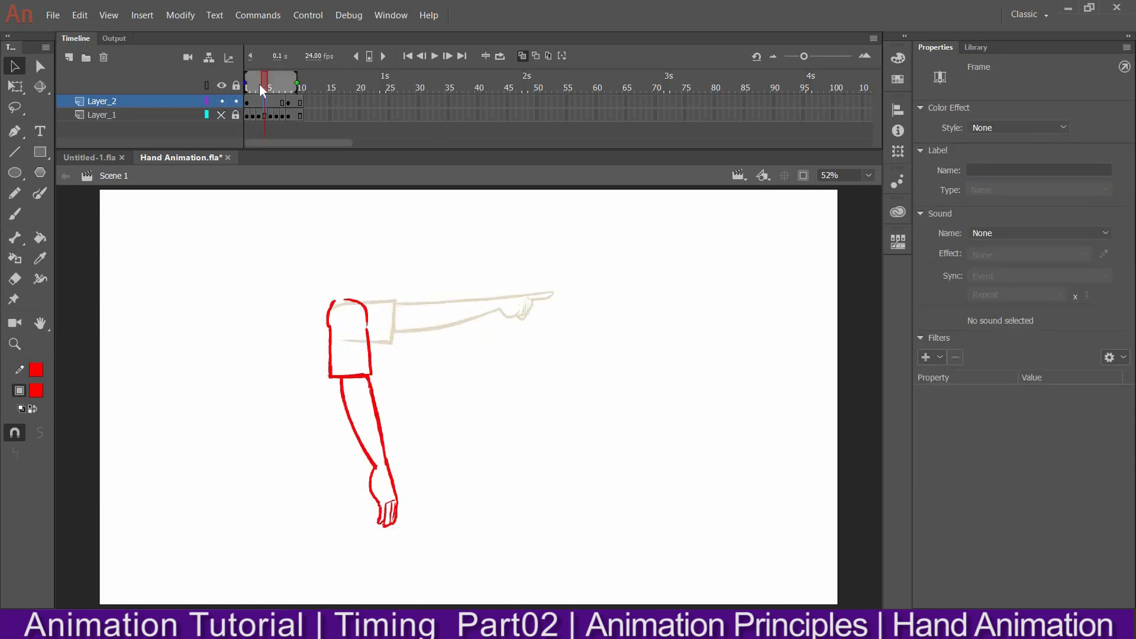
pyautogui.press('F7')
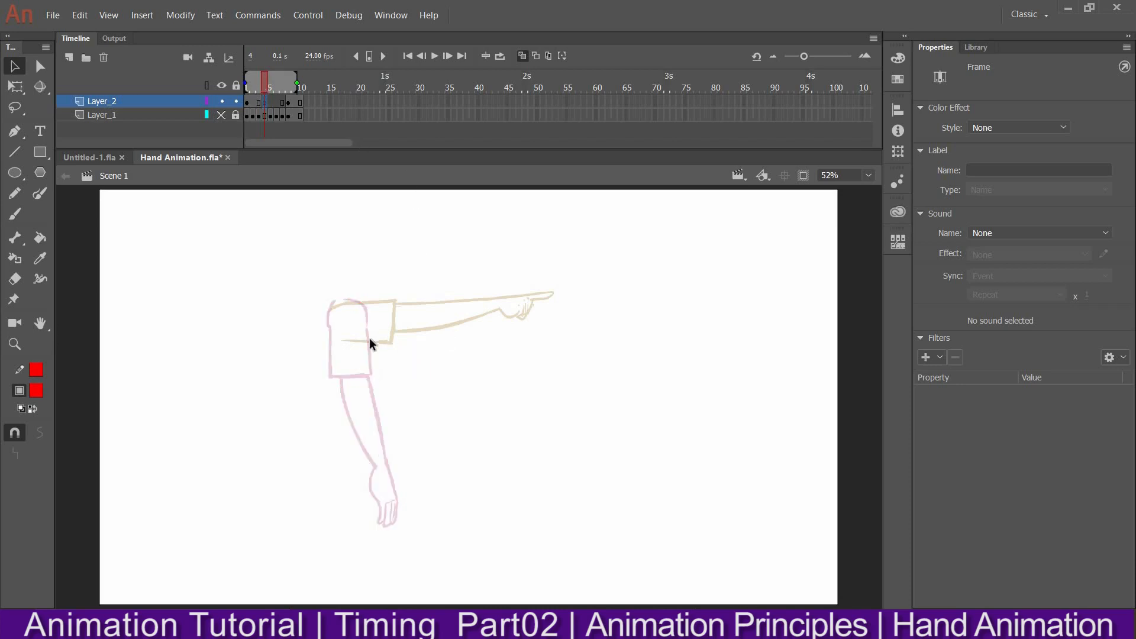
# With the Brush tool, draw a diagonal line from the shoulder down toward the lower right
pyautogui.press('b')
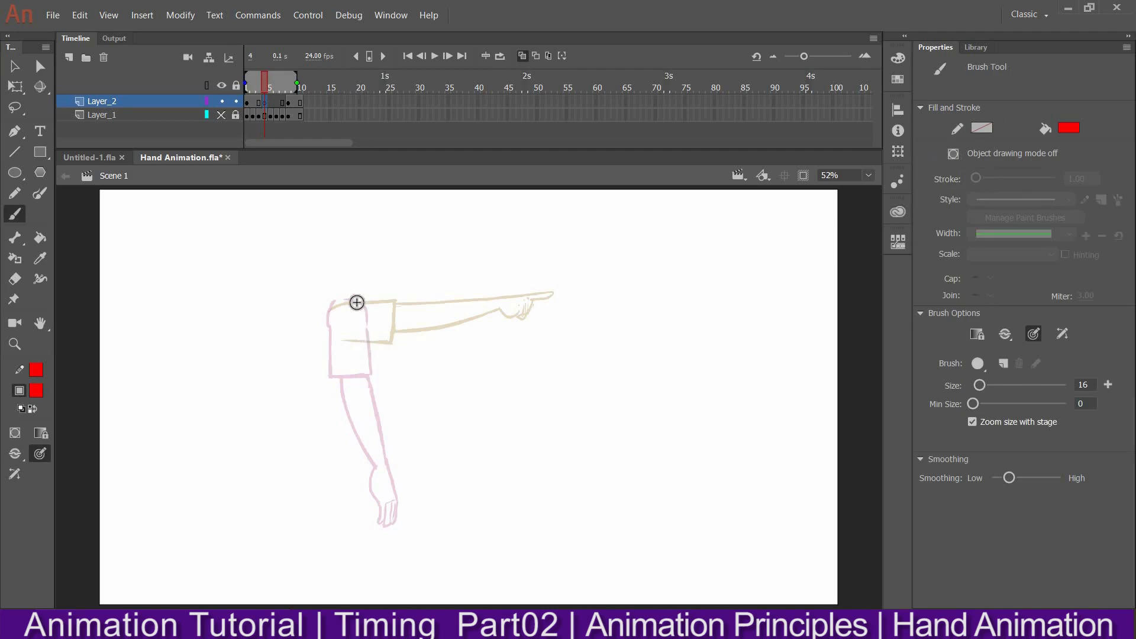
pyautogui.moveTo(339, 313); pyautogui.dragTo(441, 413)
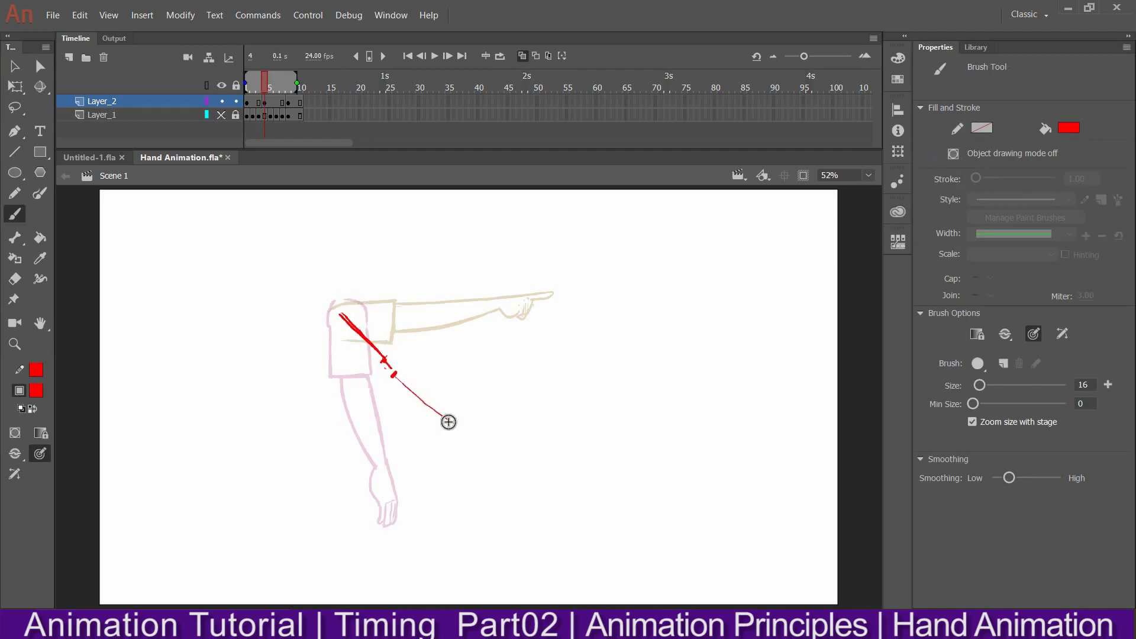
pyautogui.moveTo(392, 371); pyautogui.dragTo(496, 471)
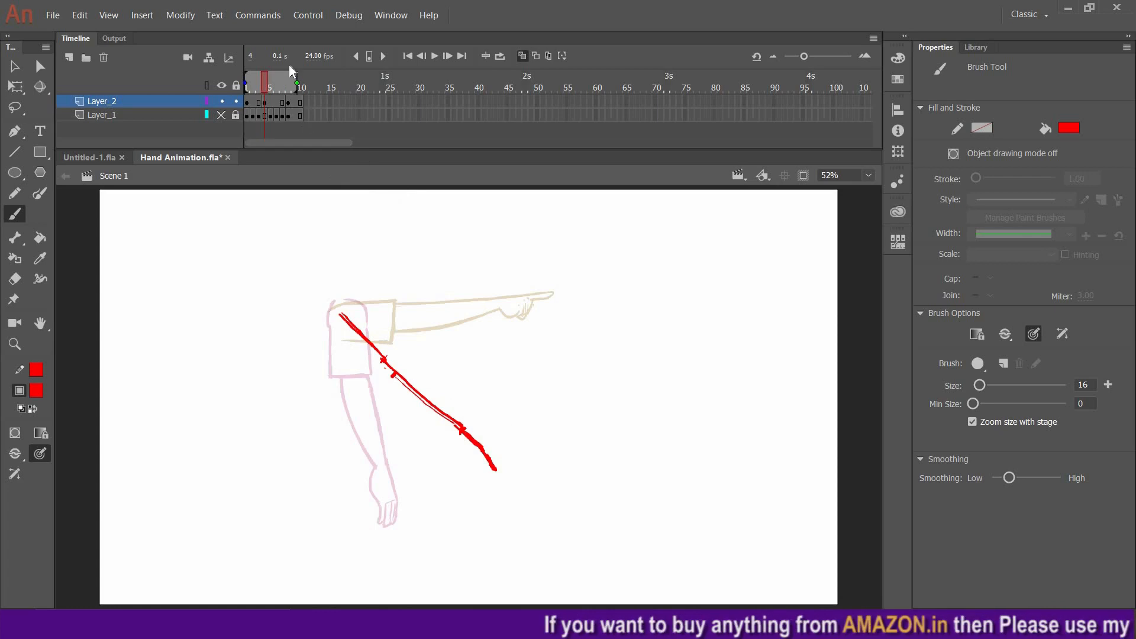
# Toggle onion skinning off and on while checking the first frame and frame 4
pyautogui.click(524, 55)
pyautogui.moveTo(264, 83); pyautogui.dragTo(238, 87)
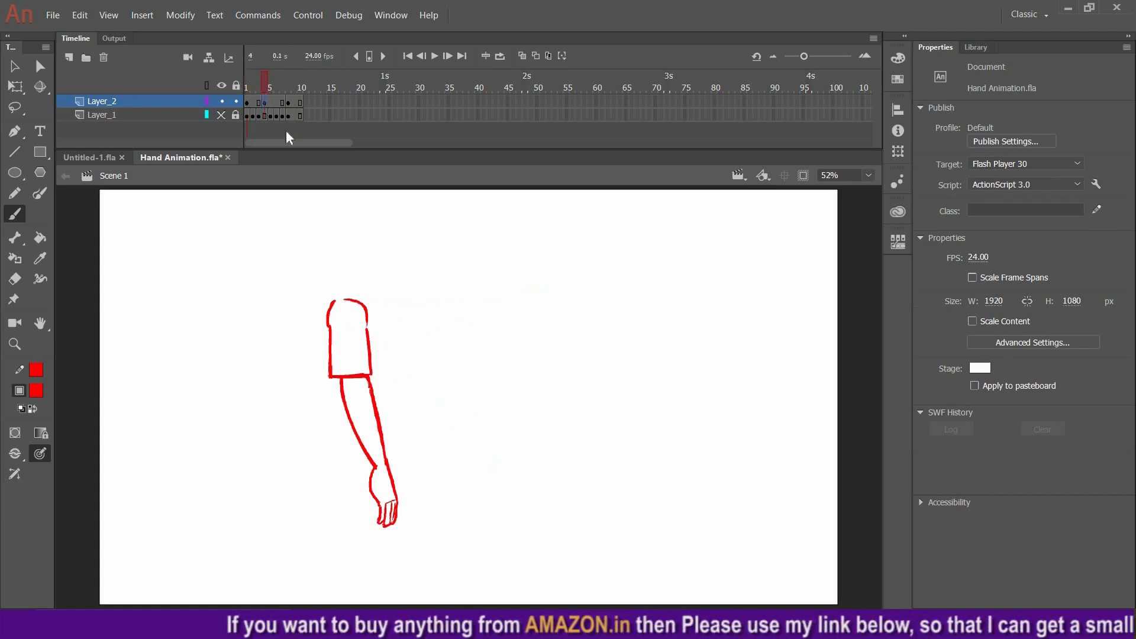
pyautogui.click(264, 102)
pyautogui.click(523, 56)
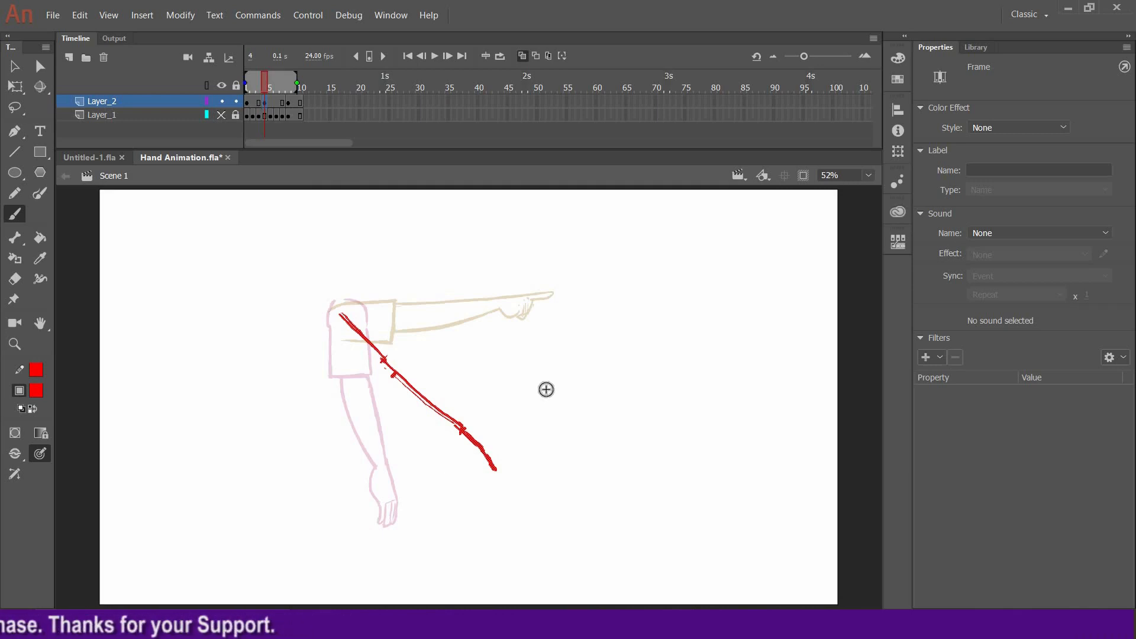
# Write the note "1- Timing." in the upper right of the stage
pyautogui.moveTo(638, 223); pyautogui.dragTo(639, 242)
pyautogui.moveTo(649, 231); pyautogui.dragTo(687, 240)
pyautogui.moveTo(700, 226)
pyautogui.mouseDown()
pyautogui.moveTo(699, 239)
pyautogui.moveTo(744, 238)
pyautogui.mouseUp()
pyautogui.moveTo(758, 225); pyautogui.dragTo(754, 249)
pyautogui.click(728, 215)
pyautogui.click(768, 230)
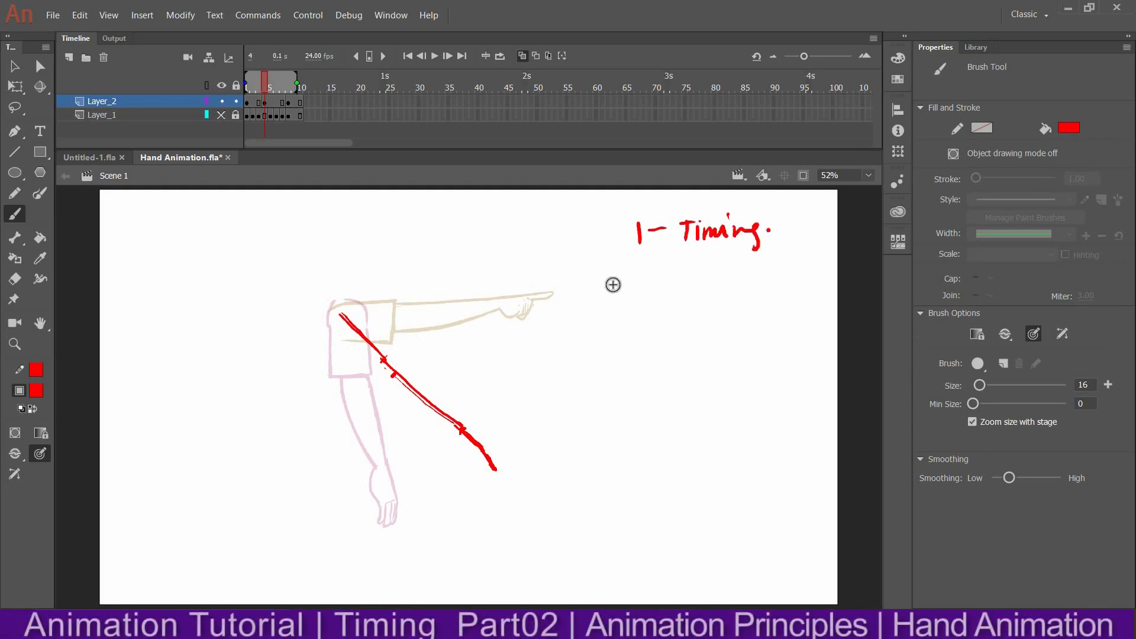
# Write "2- Arc" beneath the timing note
pyautogui.moveTo(634, 269); pyautogui.dragTo(646, 277)
pyautogui.moveTo(652, 273); pyautogui.dragTo(733, 274)
pyautogui.click(674, 265)
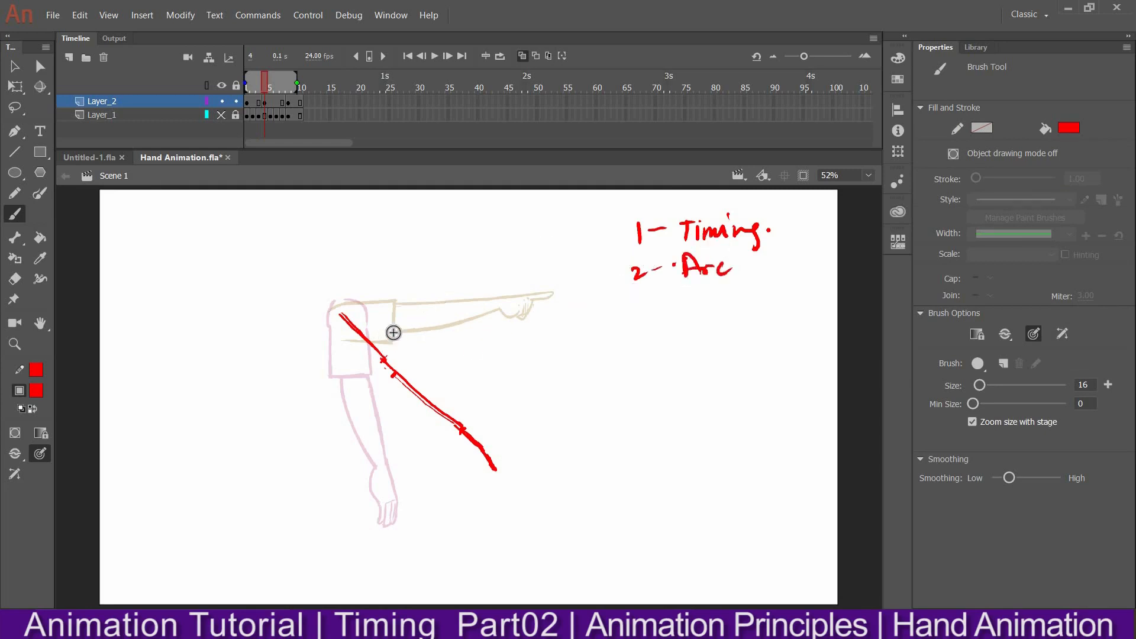
# Draw a cross over the shoulder pivot, undoing two stray strokes and redrawing the line
pyautogui.click(330, 377)
pyautogui.click(393, 304)
pyautogui.moveTo(367, 336)
pyautogui.mouseDown()
pyautogui.moveTo(400, 294)
pyautogui.moveTo(367, 344)
pyautogui.mouseUp()
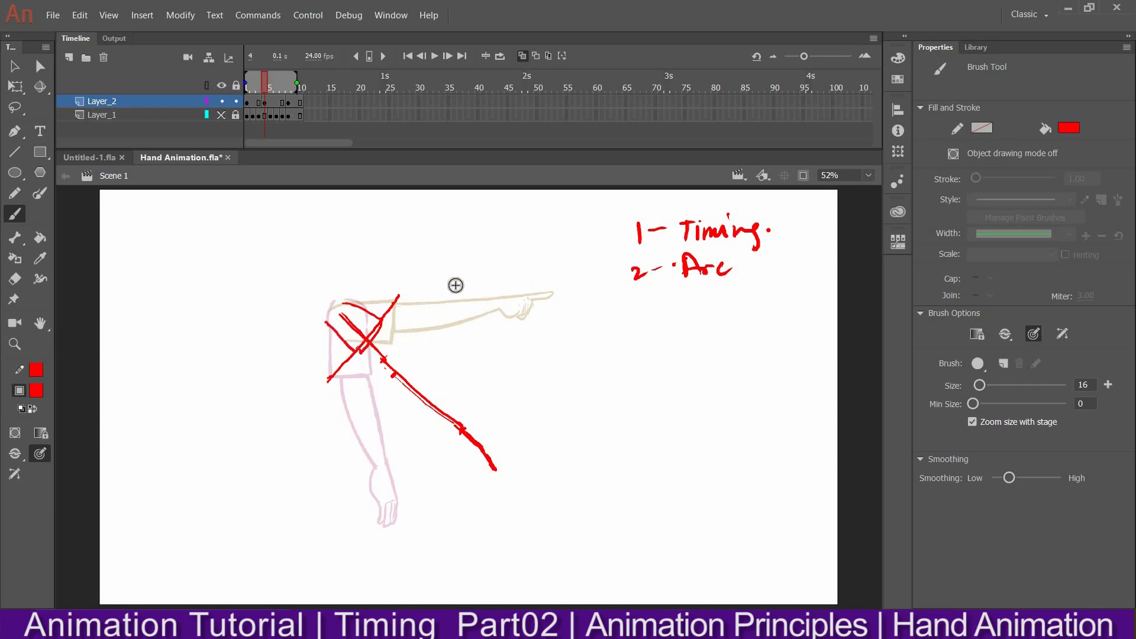
pyautogui.hotkey('ctrl', 'z')
pyautogui.hotkey('ctrl', 'z')
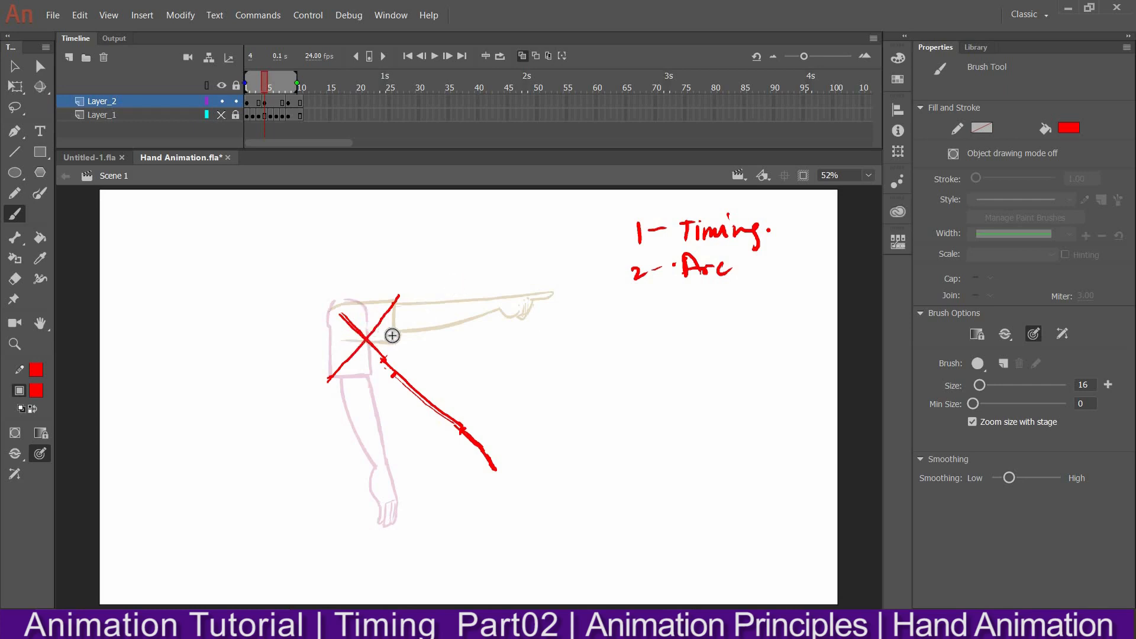
pyautogui.moveTo(329, 378)
pyautogui.mouseDown()
pyautogui.moveTo(358, 371)
pyautogui.moveTo(389, 335)
pyautogui.mouseUp()
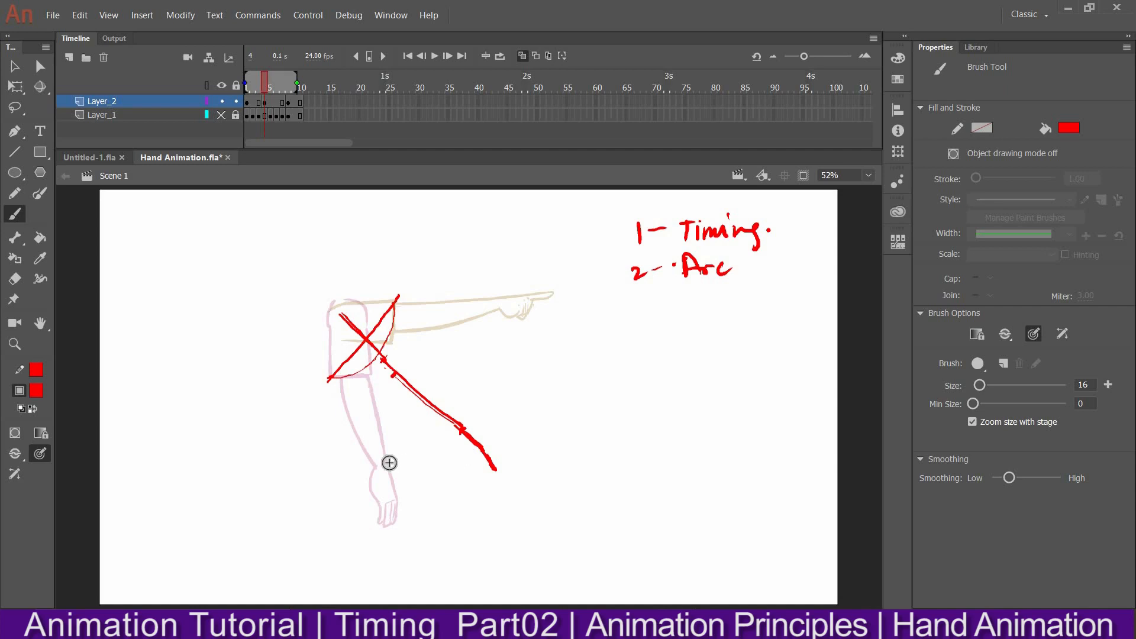
# Draw arc guide lines tracing the elbow and hand paths from the hanging arm up to the pointing arm
pyautogui.moveTo(383, 463)
pyautogui.mouseDown()
pyautogui.moveTo(457, 404)
pyautogui.moveTo(497, 302)
pyautogui.mouseUp()
pyautogui.moveTo(404, 524)
pyautogui.mouseDown()
pyautogui.moveTo(500, 451)
pyautogui.moveTo(551, 297)
pyautogui.mouseUp()
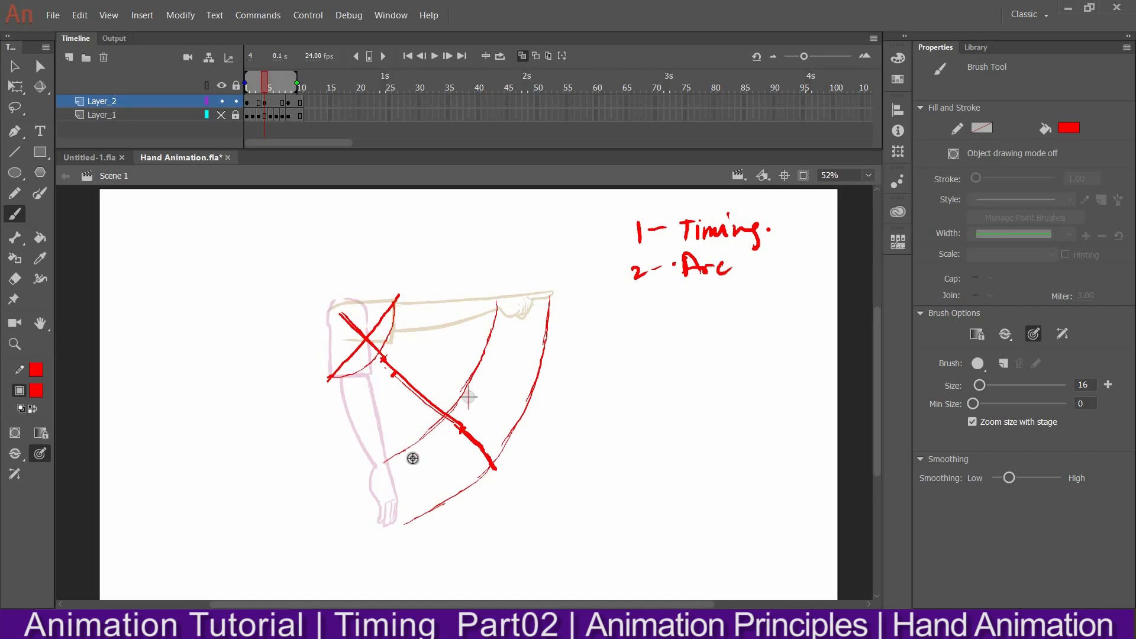
pyautogui.moveTo(403, 459)
pyautogui.mouseDown()
pyautogui.moveTo(515, 469)
pyautogui.moveTo(558, 409)
pyautogui.mouseUp()
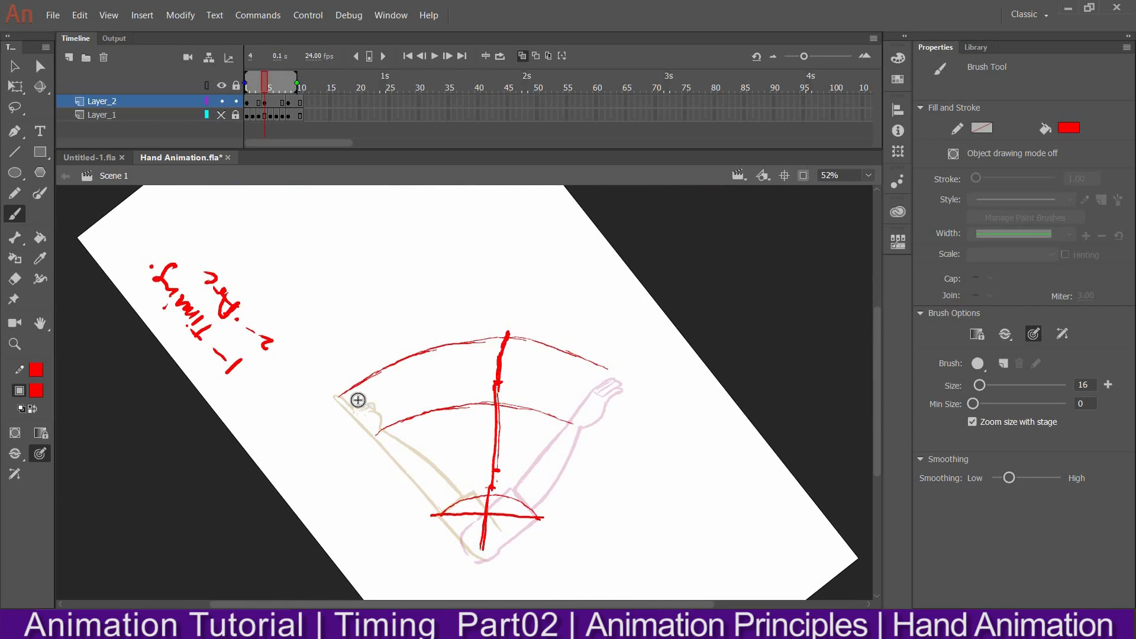
# Retrace the three arc guides across the arm's swing with bolder strokes
pyautogui.moveTo(338, 401)
pyautogui.mouseDown()
pyautogui.moveTo(470, 338)
pyautogui.moveTo(533, 338)
pyautogui.moveTo(609, 370)
pyautogui.mouseUp()
pyautogui.moveTo(377, 438); pyautogui.dragTo(585, 422)
pyautogui.moveTo(441, 511); pyautogui.dragTo(529, 502)
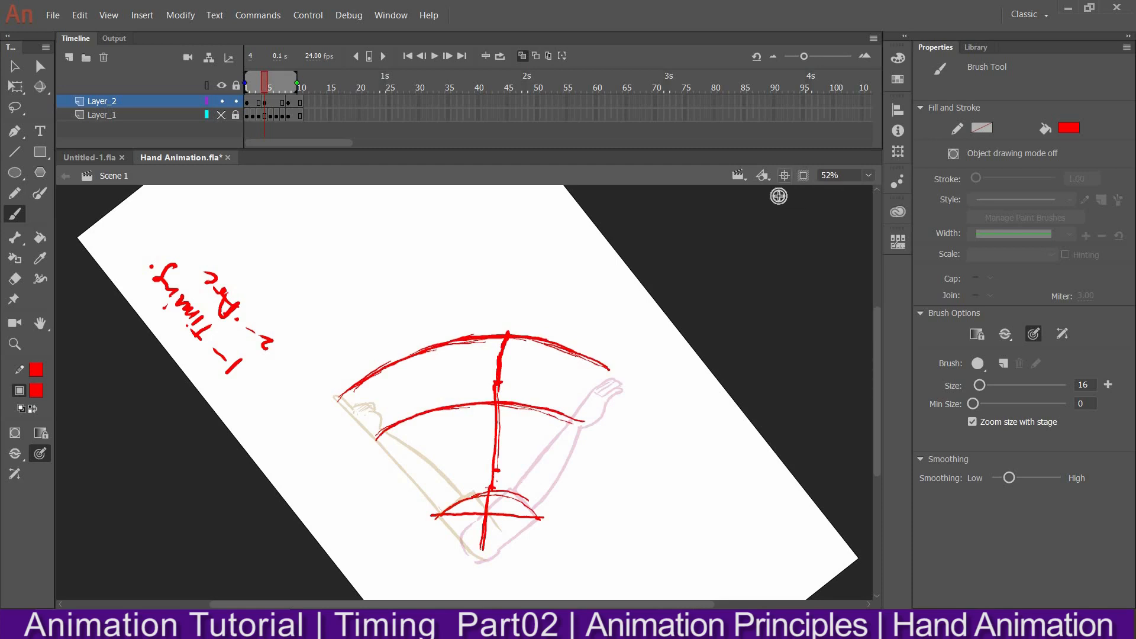
# Reset the stage rotation and write "3- Follow throw" beneath the arc note
pyautogui.click(784, 176)
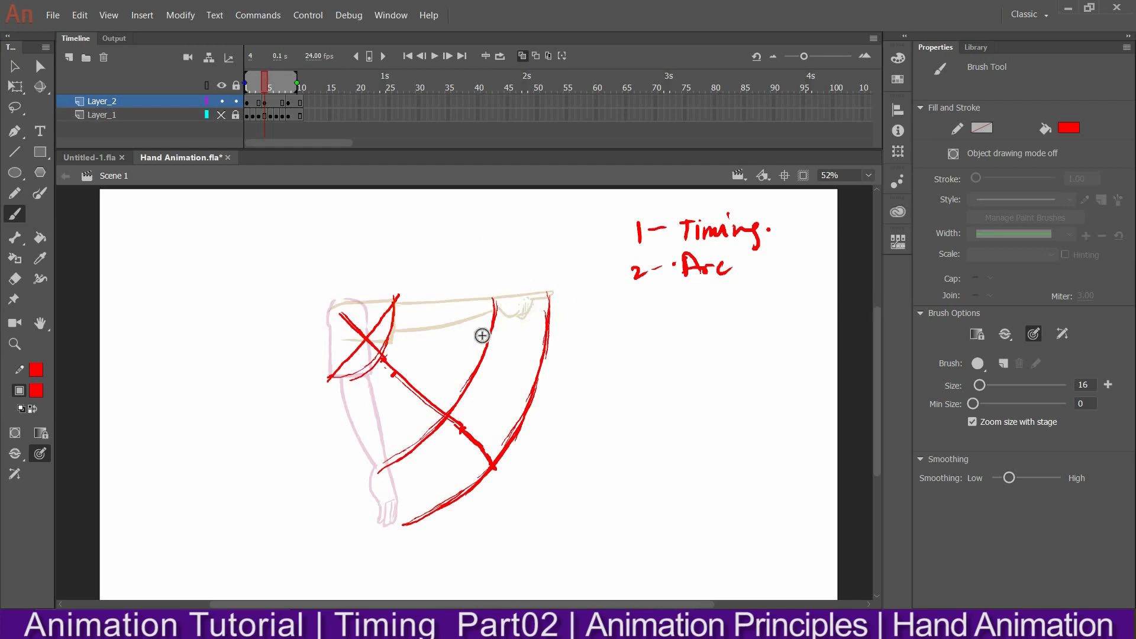
pyautogui.moveTo(632, 302)
pyautogui.mouseDown()
pyautogui.moveTo(632, 322)
pyautogui.moveTo(669, 308)
pyautogui.mouseUp()
pyautogui.moveTo(687, 296); pyautogui.dragTo(828, 299)
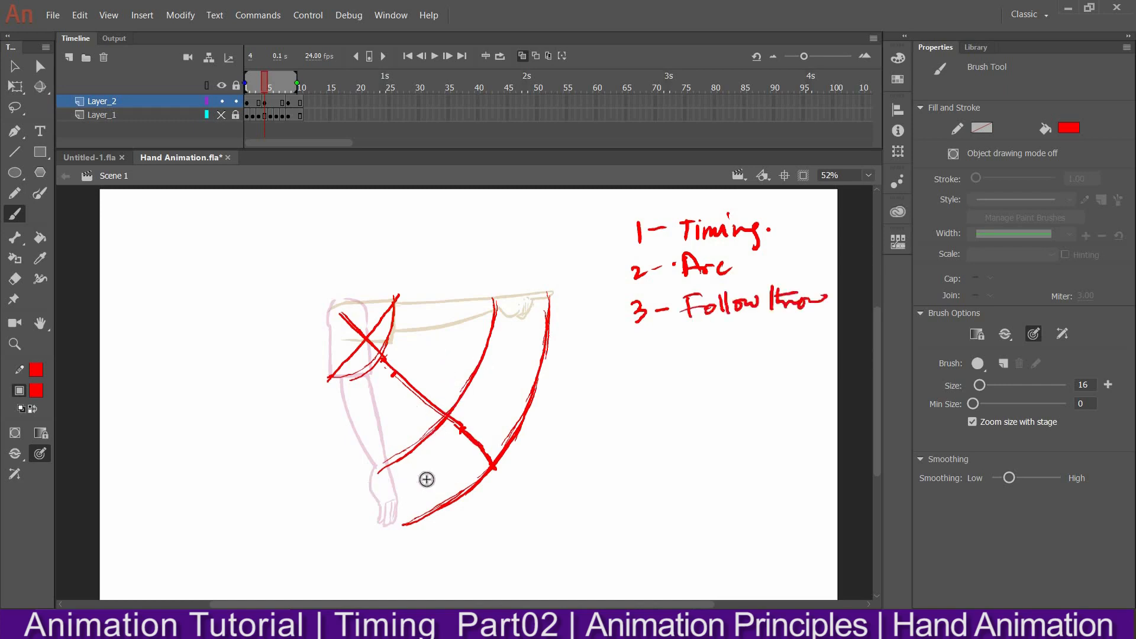
# Mark the elbow arc crossing with a short kink stroke and draw a circled cross beside the fingertip
pyautogui.moveTo(459, 423)
pyautogui.mouseDown()
pyautogui.moveTo(474, 447)
pyautogui.moveTo(463, 424)
pyautogui.moveTo(491, 464)
pyautogui.mouseUp()
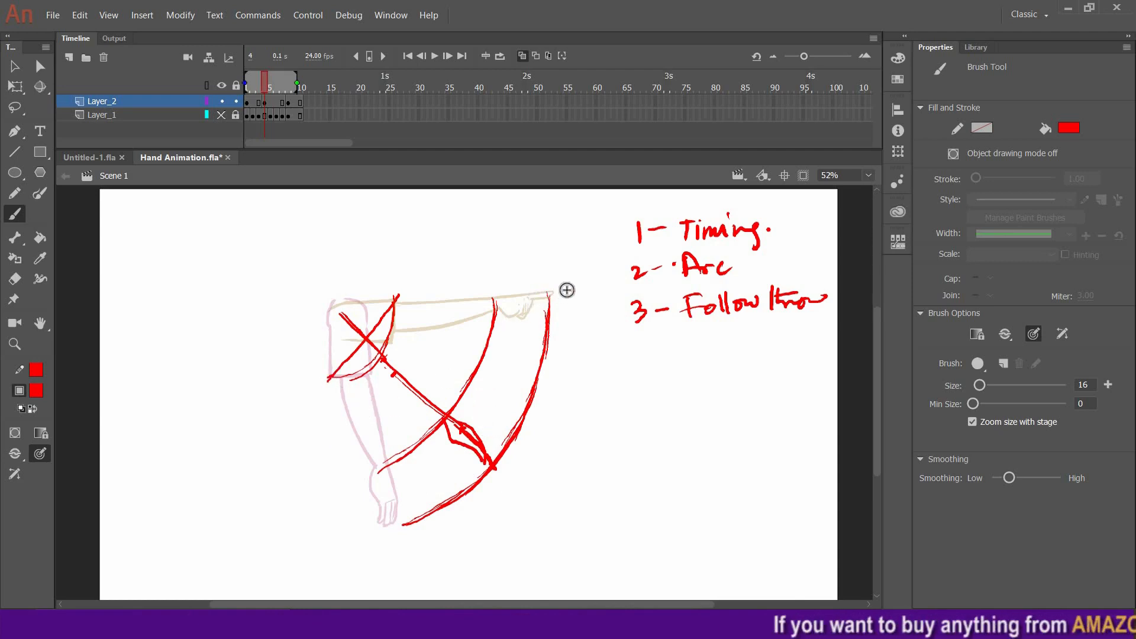
pyautogui.moveTo(572, 281); pyautogui.dragTo(569, 297)
pyautogui.moveTo(569, 283); pyautogui.dragTo(580, 281)
pyautogui.moveTo(567, 289)
pyautogui.mouseDown()
pyautogui.moveTo(578, 289)
pyautogui.moveTo(573, 277)
pyautogui.mouseUp()
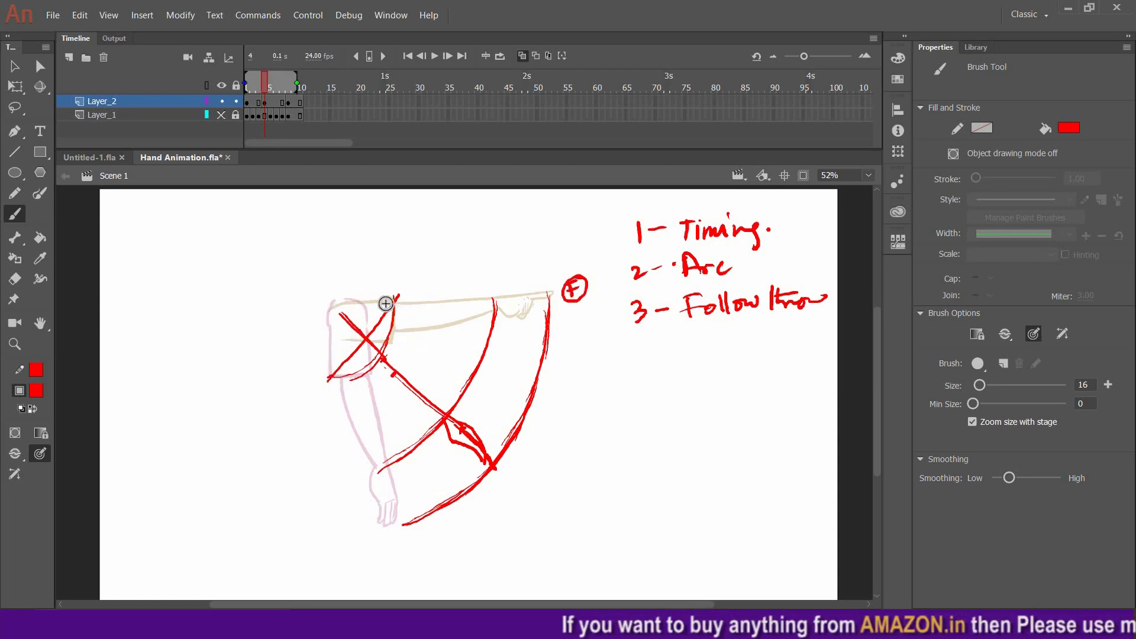
# Draw bracket spacing marks beside the hanging arm's upper arm, forearm and hand, with ticks at the joints
pyautogui.moveTo(300, 314); pyautogui.dragTo(316, 312)
pyautogui.moveTo(303, 373)
pyautogui.mouseDown()
pyautogui.moveTo(313, 372)
pyautogui.moveTo(338, 467)
pyautogui.moveTo(347, 463)
pyautogui.mouseUp()
pyautogui.moveTo(309, 393); pyautogui.dragTo(321, 390)
pyautogui.moveTo(347, 485); pyautogui.dragTo(361, 522)
pyautogui.moveTo(341, 487); pyautogui.dragTo(352, 484)
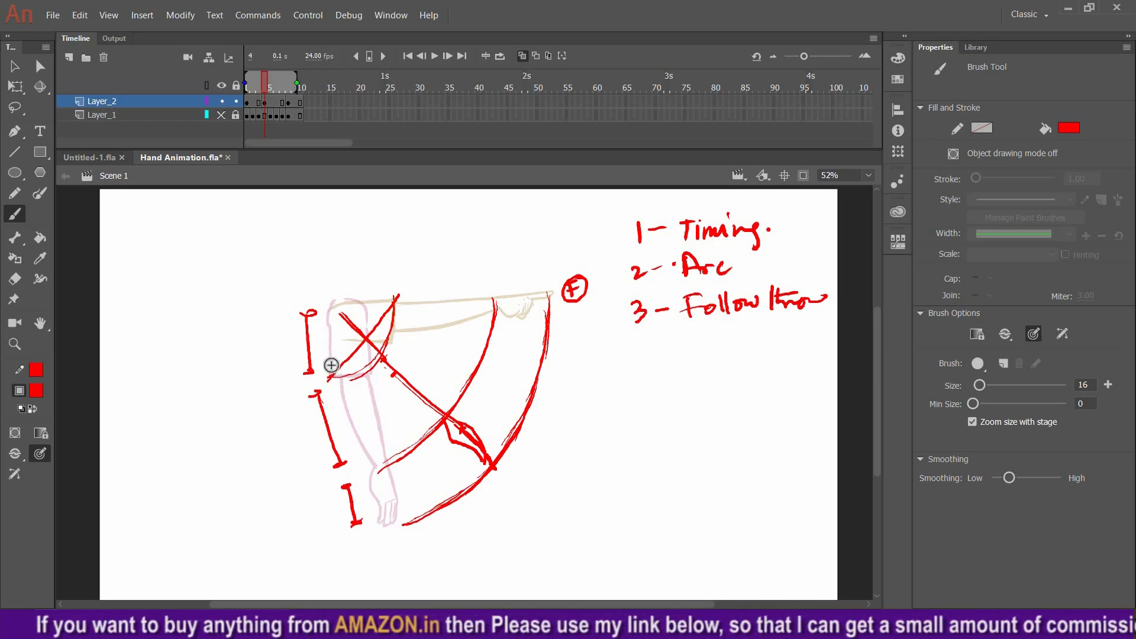
pyautogui.moveTo(380, 526); pyautogui.dragTo(376, 537)
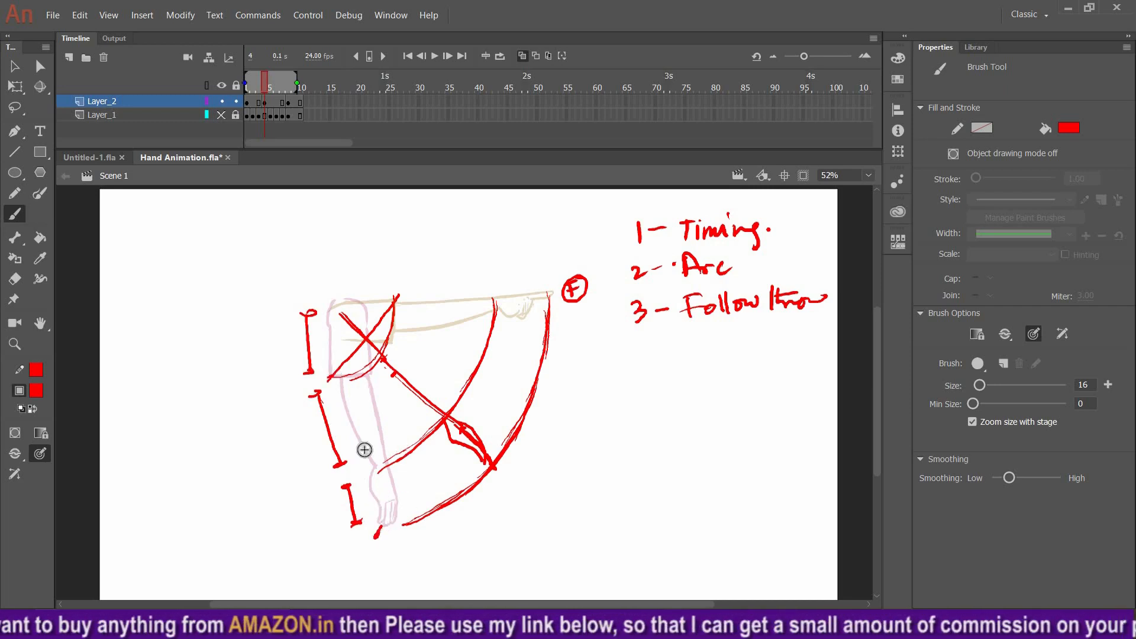
pyautogui.moveTo(363, 442); pyautogui.dragTo(358, 451)
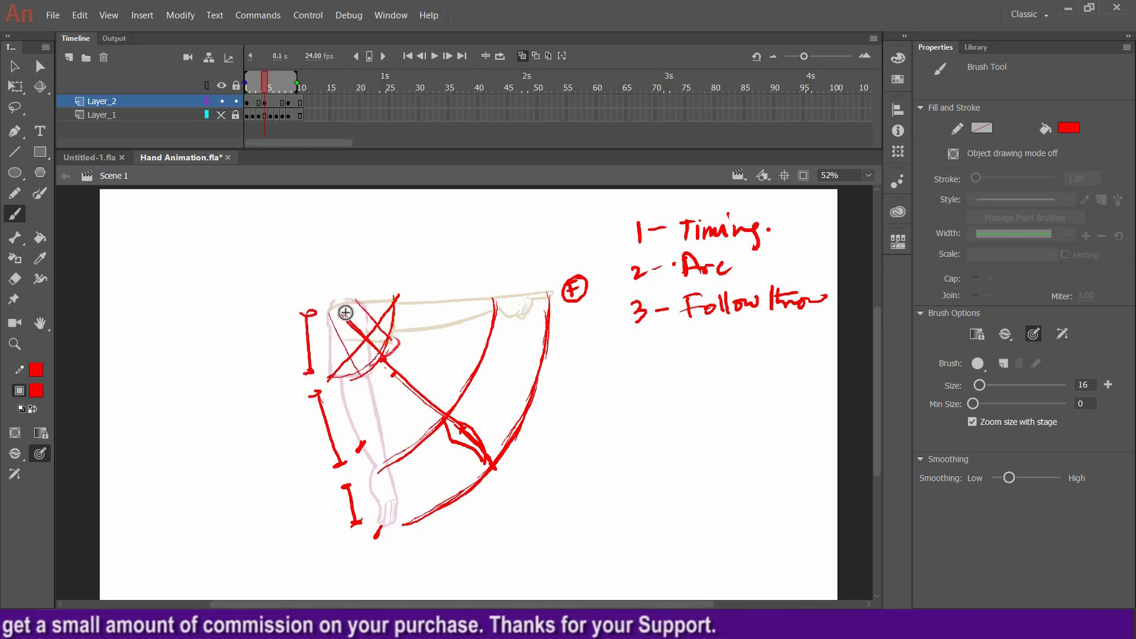
# Sketch a rough in-between arm from the shoulder diagonally down to the elbow crossing, erasing and redrawing the elbow tip
pyautogui.moveTo(363, 367)
pyautogui.mouseDown()
pyautogui.moveTo(395, 351)
pyautogui.moveTo(357, 300)
pyautogui.mouseUp()
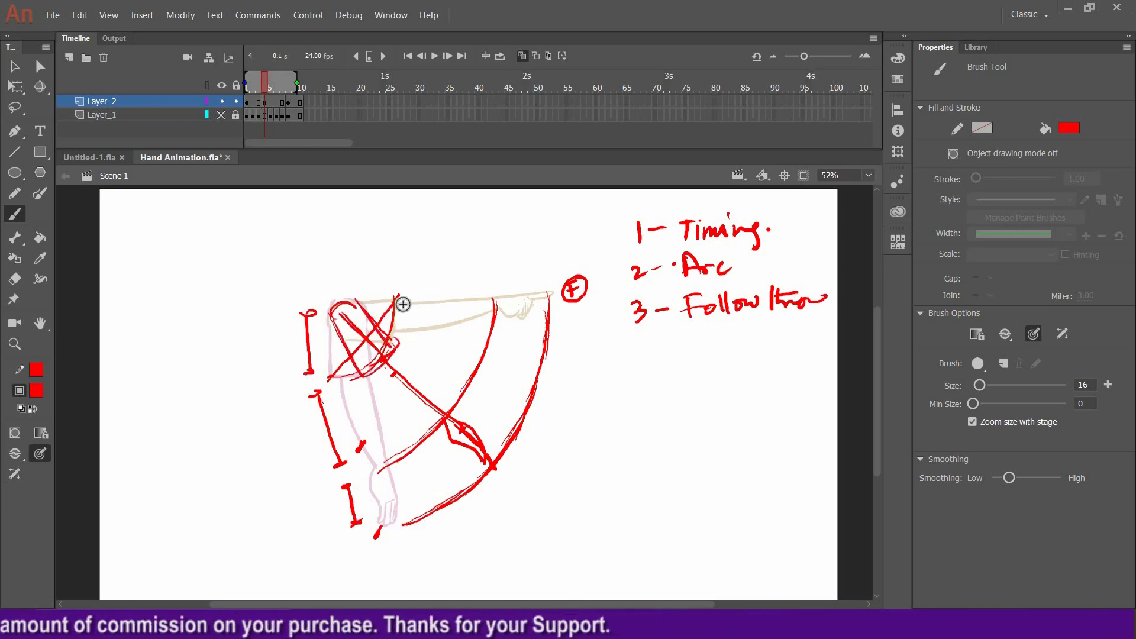
pyautogui.moveTo(377, 372)
pyautogui.mouseDown()
pyautogui.moveTo(409, 402)
pyautogui.moveTo(384, 381)
pyautogui.moveTo(398, 361)
pyautogui.moveTo(456, 416)
pyautogui.mouseUp()
pyautogui.moveTo(394, 355); pyautogui.dragTo(454, 414)
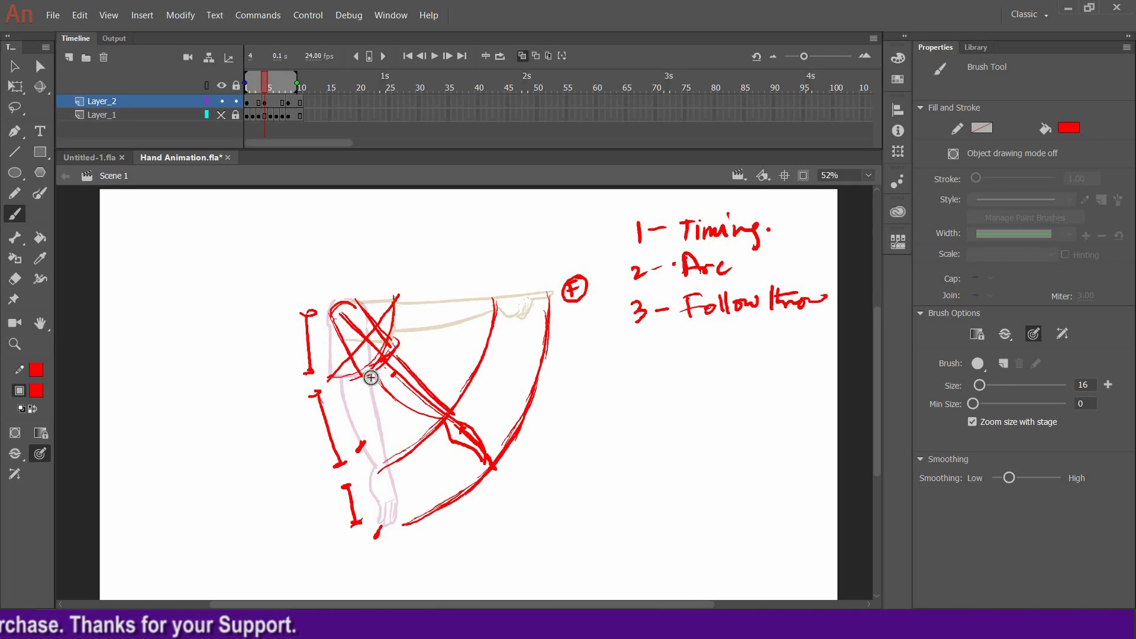
pyautogui.moveTo(375, 373); pyautogui.dragTo(464, 437)
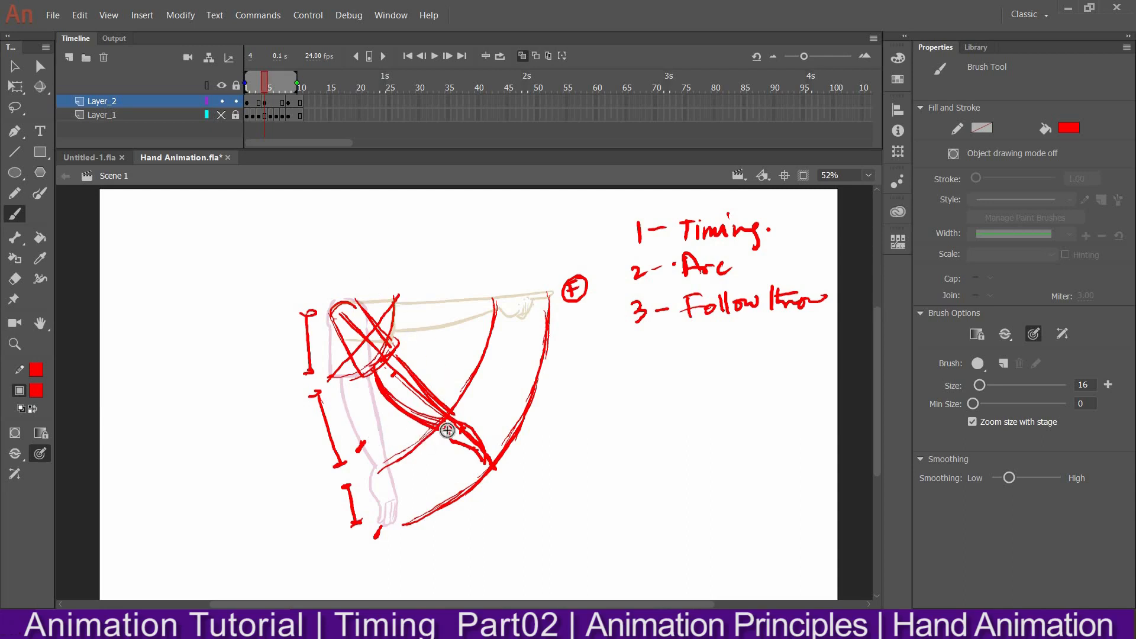
pyautogui.press('e')
pyautogui.moveTo(445, 439)
pyautogui.mouseDown()
pyautogui.moveTo(474, 422)
pyautogui.moveTo(485, 471)
pyautogui.moveTo(464, 425)
pyautogui.mouseUp()
pyautogui.press('b')
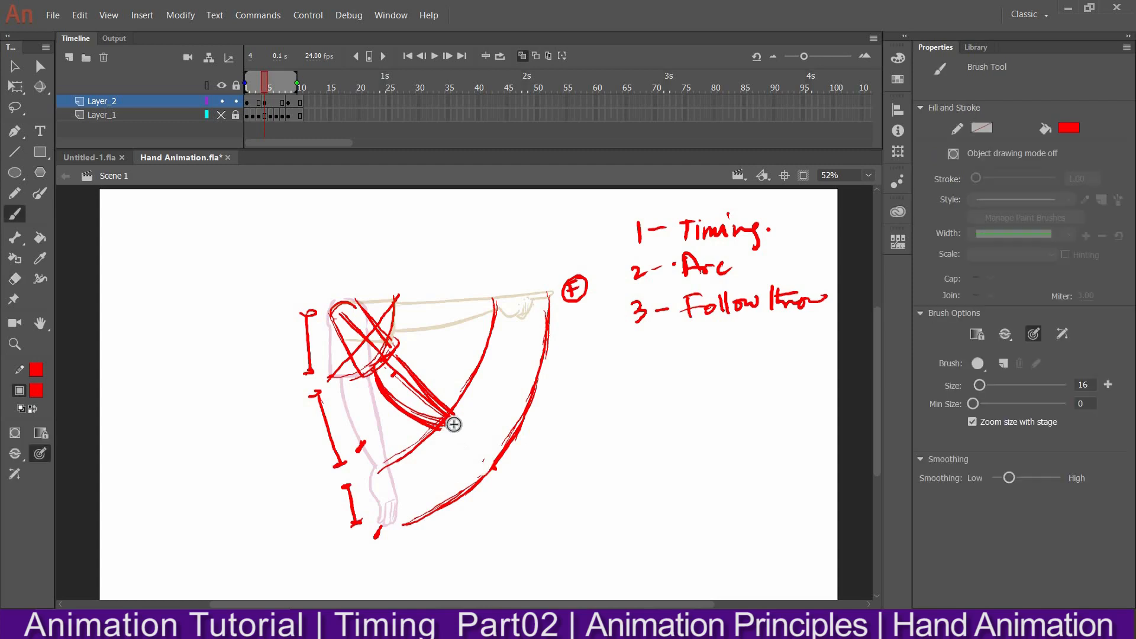
pyautogui.moveTo(456, 423); pyautogui.dragTo(469, 481)
pyautogui.moveTo(441, 432)
pyautogui.mouseDown()
pyautogui.moveTo(456, 487)
pyautogui.moveTo(464, 415)
pyautogui.mouseUp()
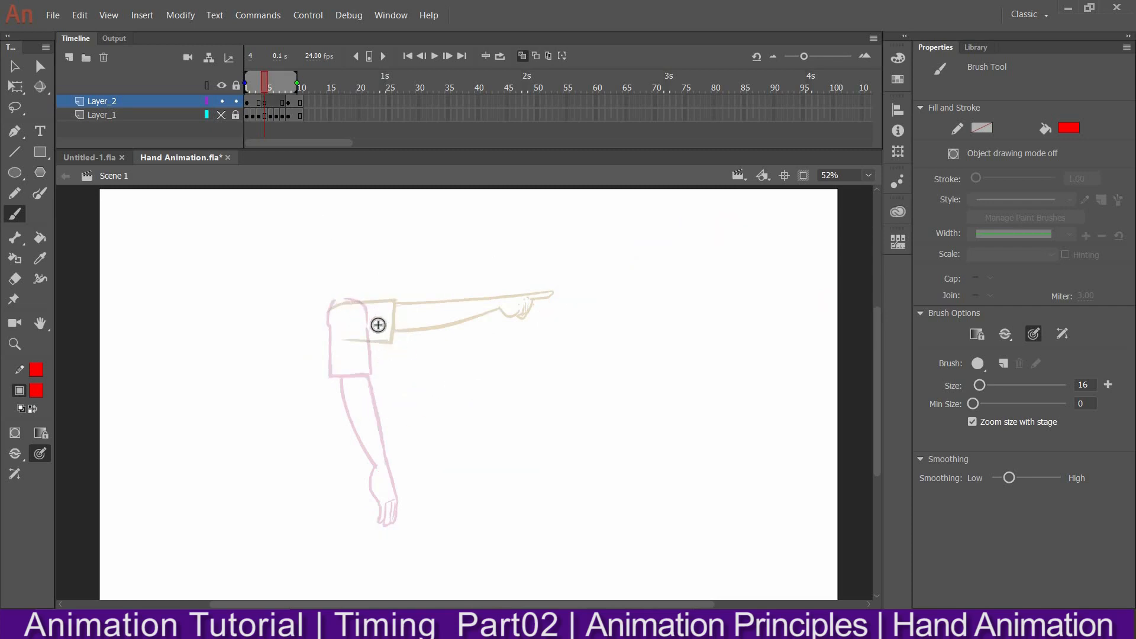
# Draw a circle at the shoulder pivot with a radius line down to the elbow
pyautogui.moveTo(333, 324)
pyautogui.mouseDown()
pyautogui.moveTo(358, 301)
pyautogui.moveTo(331, 308)
pyautogui.mouseUp()
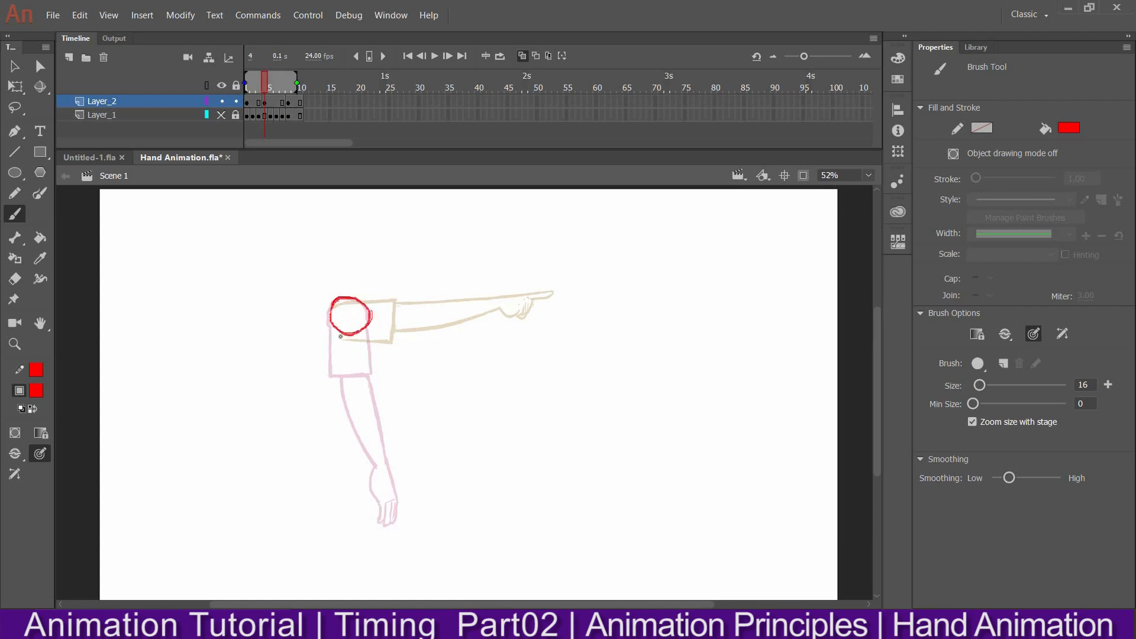
pyautogui.moveTo(346, 297)
pyautogui.mouseDown()
pyautogui.moveTo(352, 333)
pyautogui.moveTo(348, 320)
pyautogui.mouseUp()
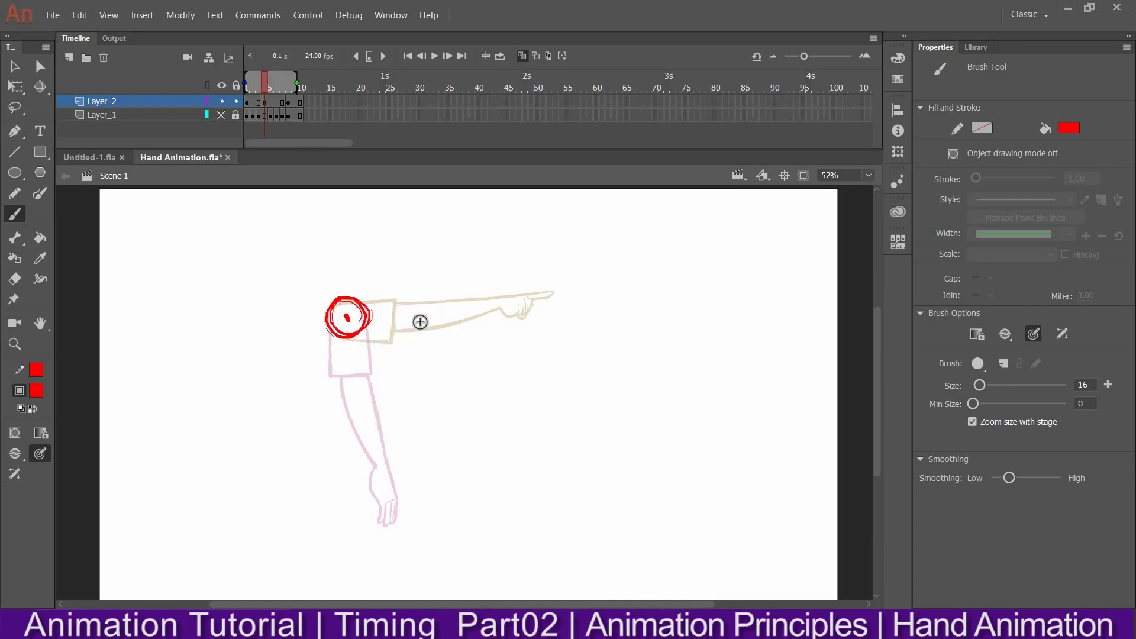
pyautogui.moveTo(347, 317); pyautogui.dragTo(387, 358)
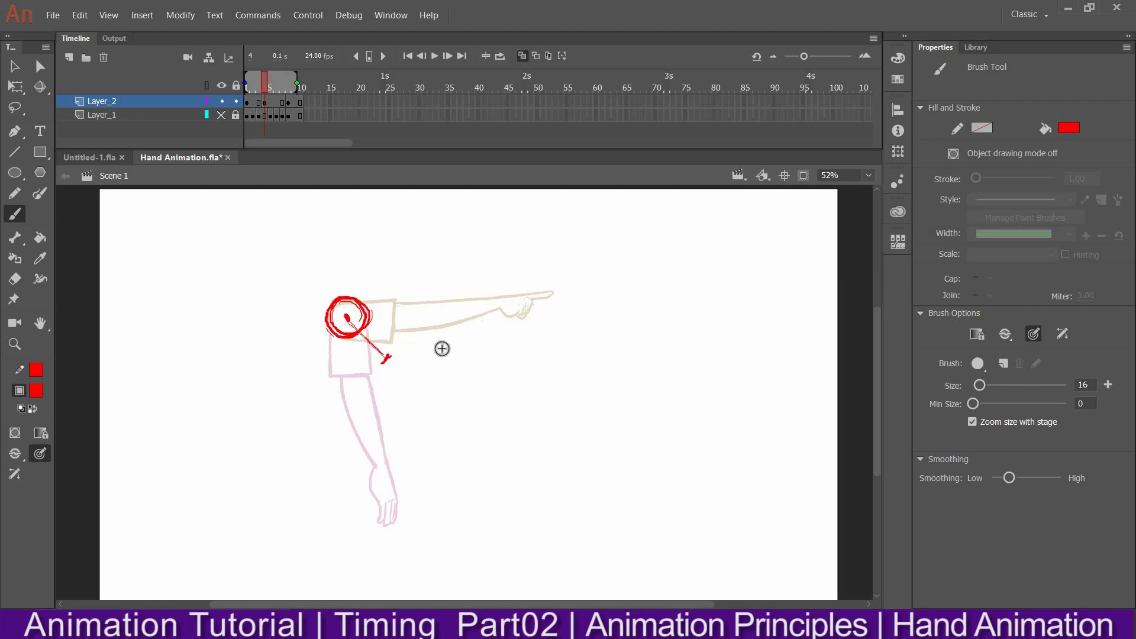
# Mark the elbow and draw dashed arcs along the elbow and hand paths between hanging and pointing poses
pyautogui.moveTo(363, 381); pyautogui.dragTo(394, 339)
pyautogui.moveTo(393, 460); pyautogui.dragTo(428, 436)
pyautogui.click(462, 395)
pyautogui.moveTo(497, 313); pyautogui.dragTo(485, 352)
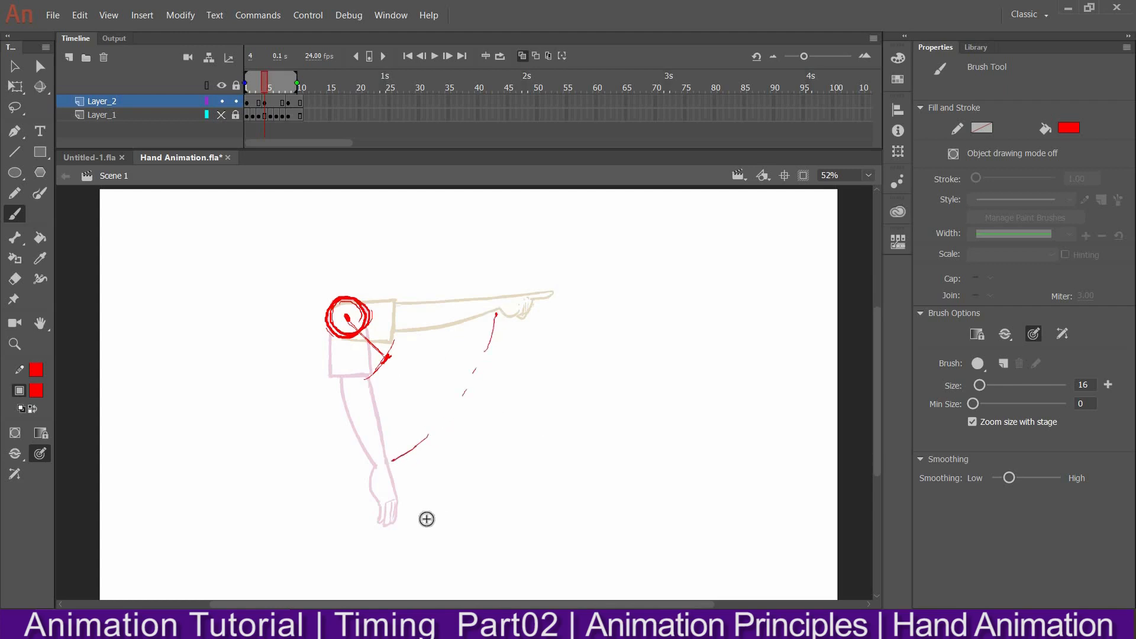
pyautogui.moveTo(431, 503); pyautogui.dragTo(439, 497)
pyautogui.click(462, 477)
pyautogui.moveTo(495, 432); pyautogui.dragTo(499, 423)
pyautogui.moveTo(513, 401); pyautogui.dragTo(518, 394)
# Draw the forearm line from the elbow and a short hand stroke, erasing and redrawing the hand segment
pyautogui.moveTo(386, 358); pyautogui.dragTo(476, 432)
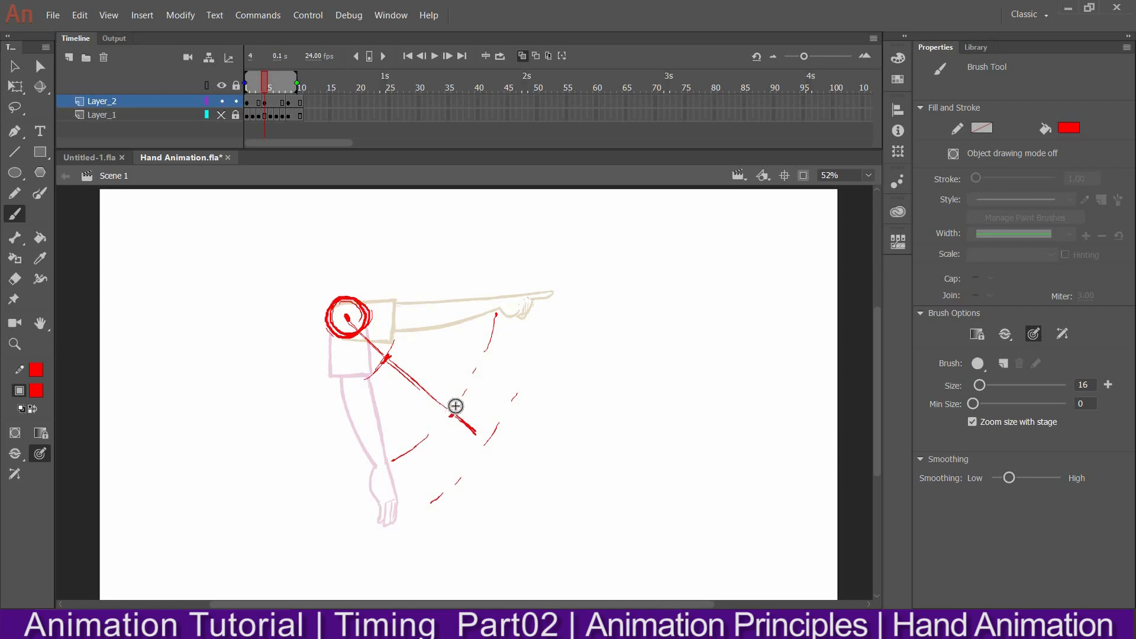
pyautogui.press('e')
pyautogui.moveTo(466, 424); pyautogui.dragTo(483, 420)
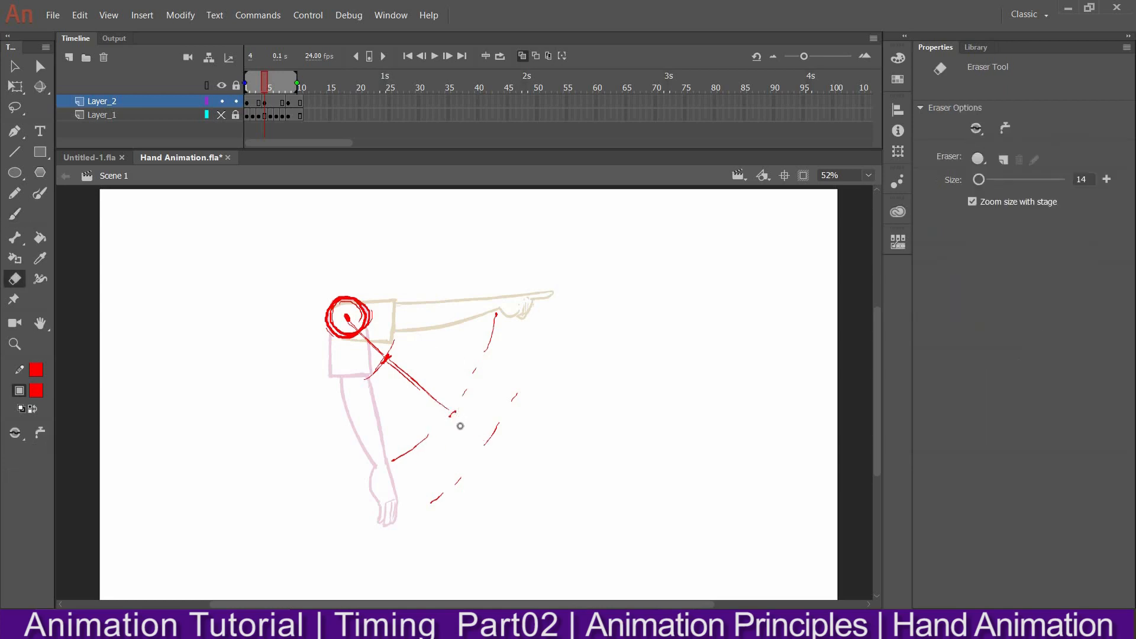
pyautogui.press('b')
pyautogui.moveTo(453, 413); pyautogui.dragTo(467, 465)
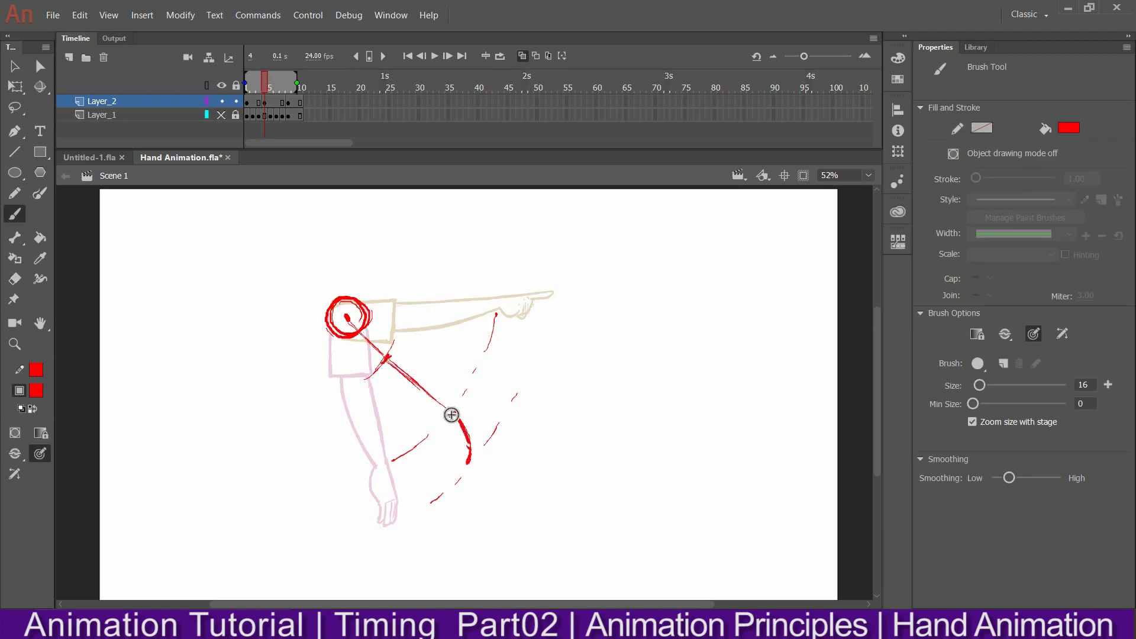
pyautogui.moveTo(456, 416); pyautogui.dragTo(468, 463)
pyautogui.press('e')
pyautogui.moveTo(465, 430)
pyautogui.mouseDown()
pyautogui.moveTo(479, 470)
pyautogui.moveTo(460, 406)
pyautogui.mouseUp()
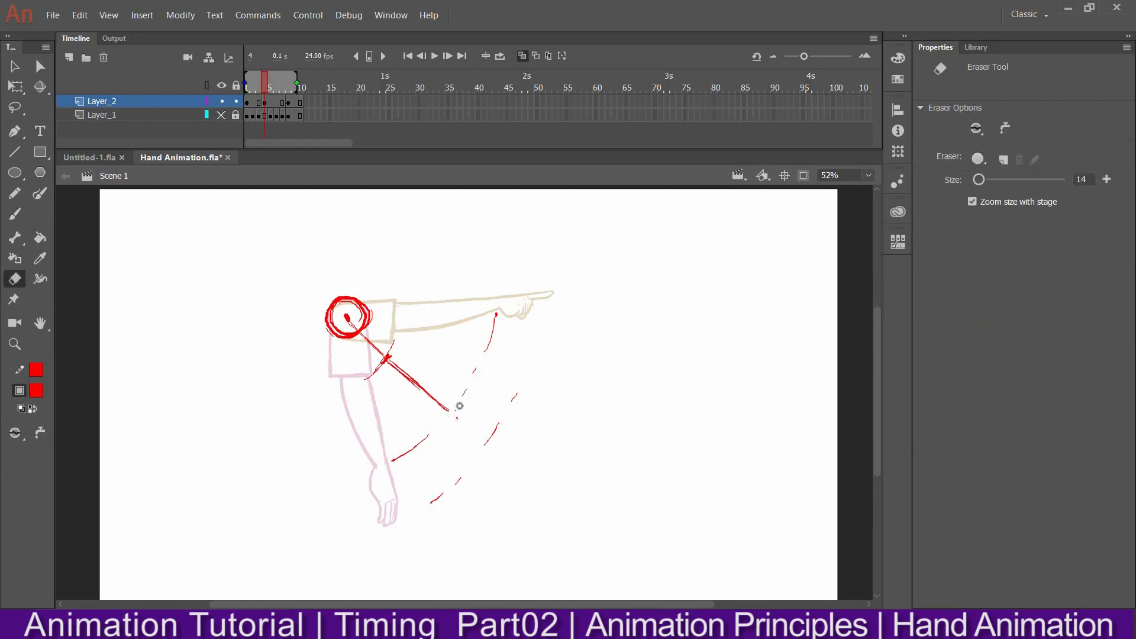
pyautogui.press('b')
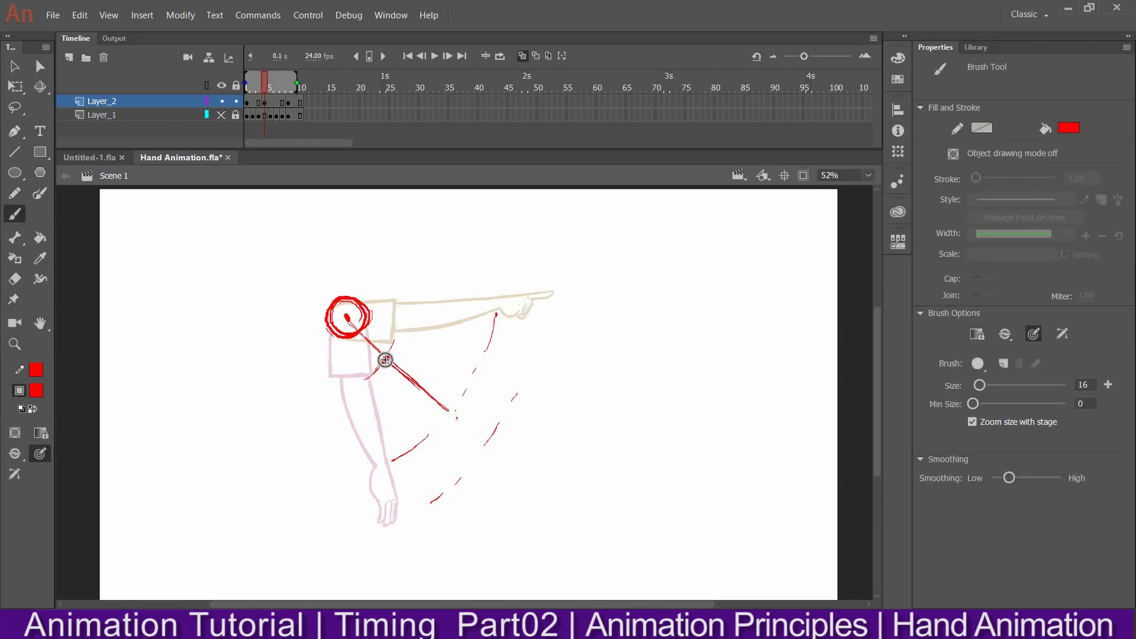
pyautogui.press('e')
pyautogui.moveTo(406, 368)
pyautogui.mouseDown()
pyautogui.moveTo(445, 410)
pyautogui.moveTo(393, 361)
pyautogui.moveTo(450, 414)
pyautogui.moveTo(424, 403)
pyautogui.mouseUp()
pyautogui.press('b')
pyautogui.press('b')
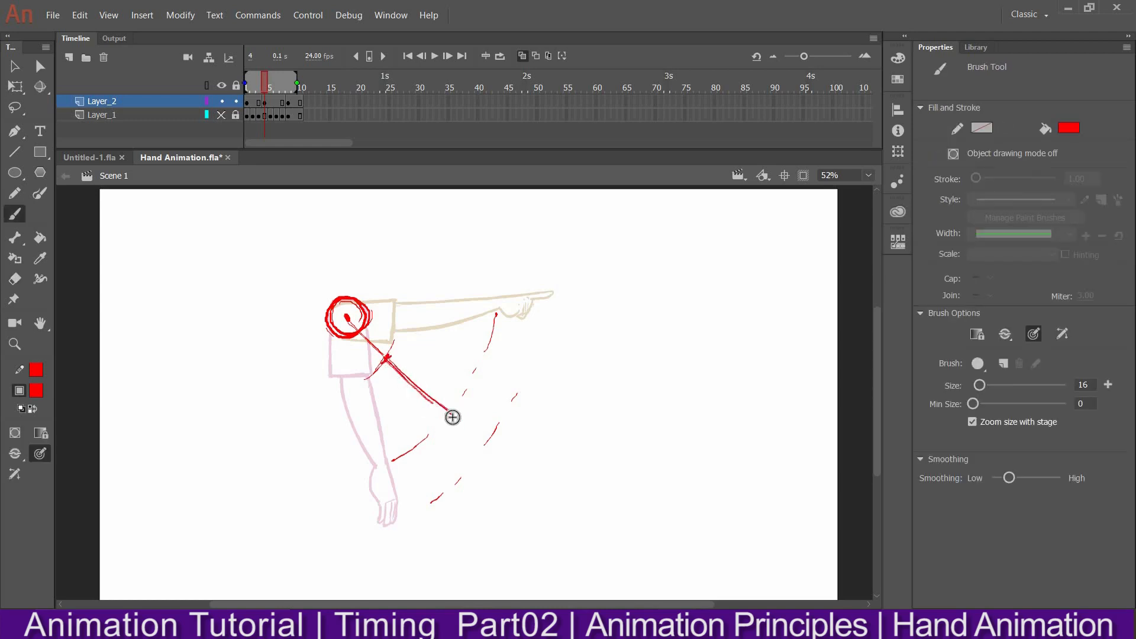
pyautogui.moveTo(456, 418); pyautogui.dragTo(470, 464)
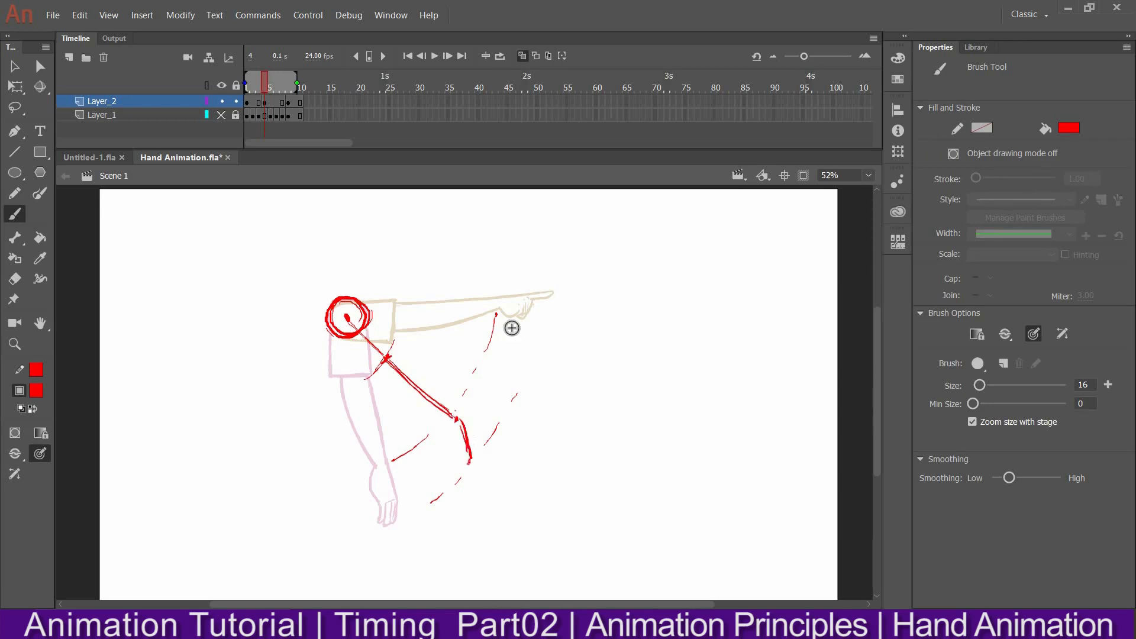
pyautogui.click(466, 463)
pyautogui.press('e')
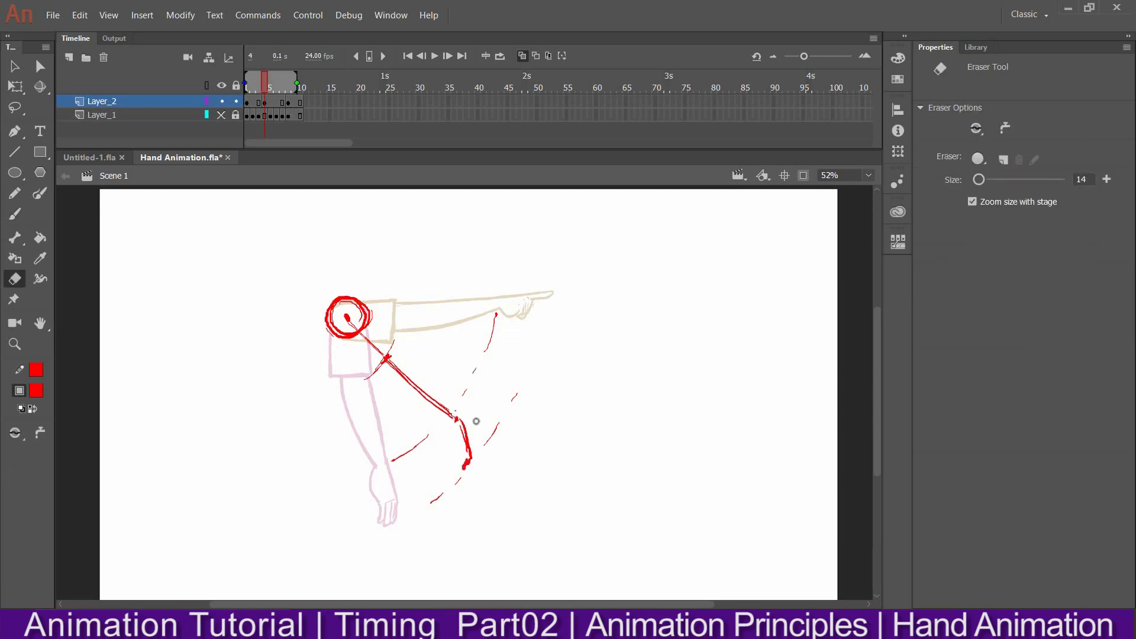
# Draw a solid curve over the outer dashed hand path, undoing the last erase
pyautogui.press('b')
pyautogui.moveTo(495, 315)
pyautogui.mouseDown()
pyautogui.moveTo(462, 402)
pyautogui.moveTo(512, 394)
pyautogui.mouseUp()
pyautogui.press('e')
pyautogui.hotkey('ctrl', 'z')
pyautogui.press('b')
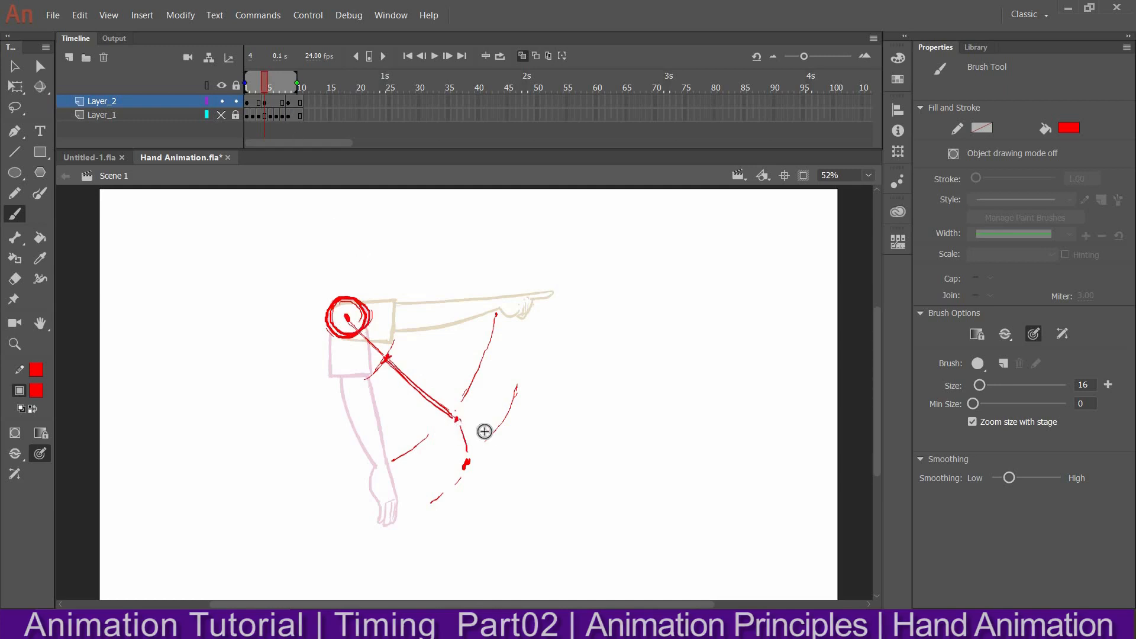
# Turn off onion skinning and compare the arm drawings on frames 1 and 4
pyautogui.click(273, 125)
pyautogui.click(272, 117)
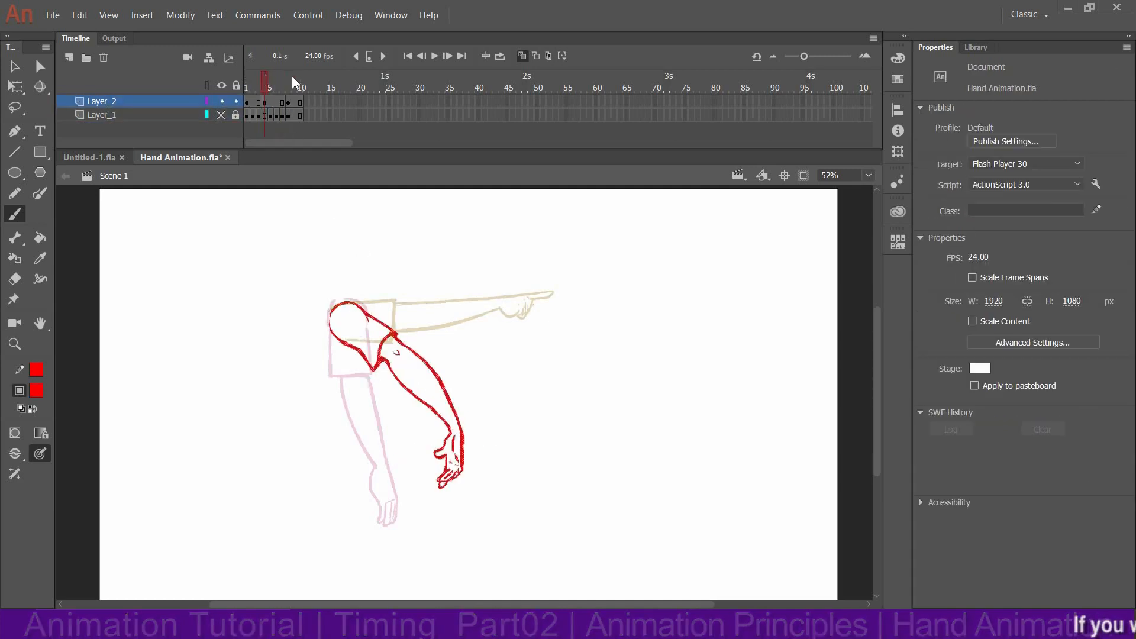
pyautogui.click(523, 56)
pyautogui.moveTo(248, 75)
pyautogui.mouseDown()
pyautogui.moveTo(301, 75)
pyautogui.moveTo(307, 53)
pyautogui.moveTo(260, 65)
pyautogui.moveTo(317, 55)
pyautogui.moveTo(250, 66)
pyautogui.mouseUp()
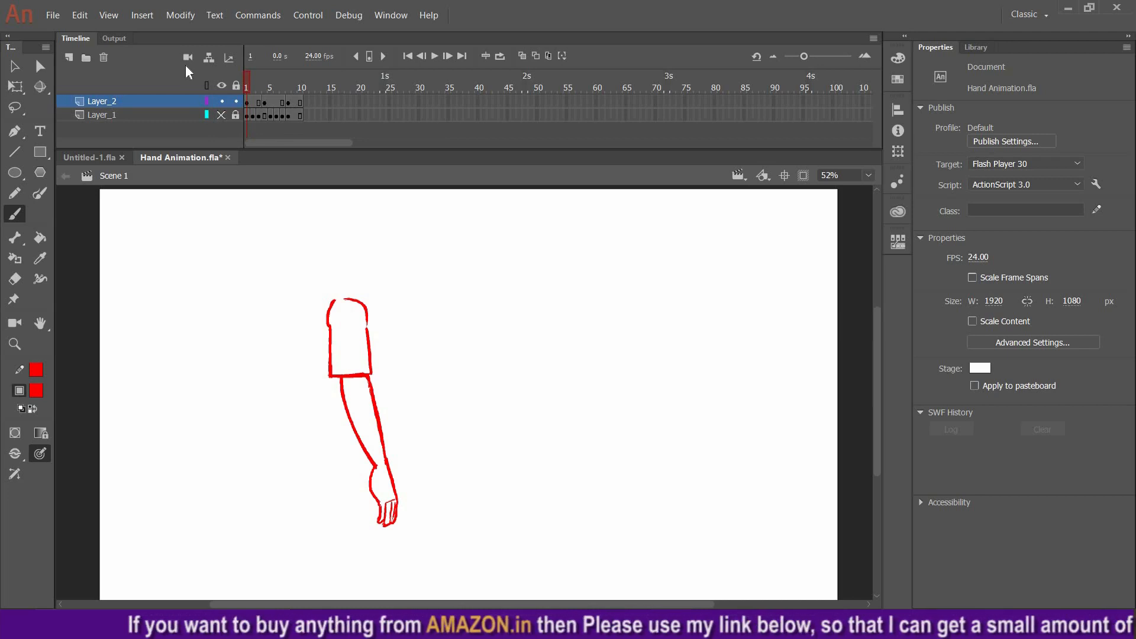
pyautogui.click(271, 89)
pyautogui.moveTo(268, 83); pyautogui.dragTo(269, 85)
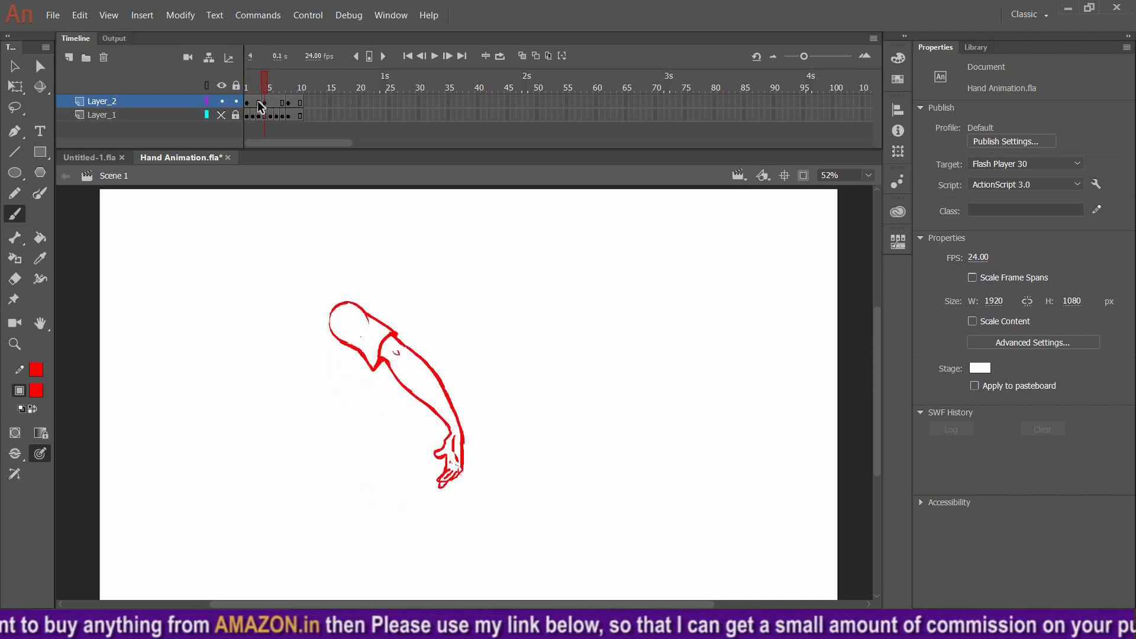
# Step through frames 5 to 7 to review the arm in-betweens
pyautogui.click(258, 102)
pyautogui.click(269, 87)
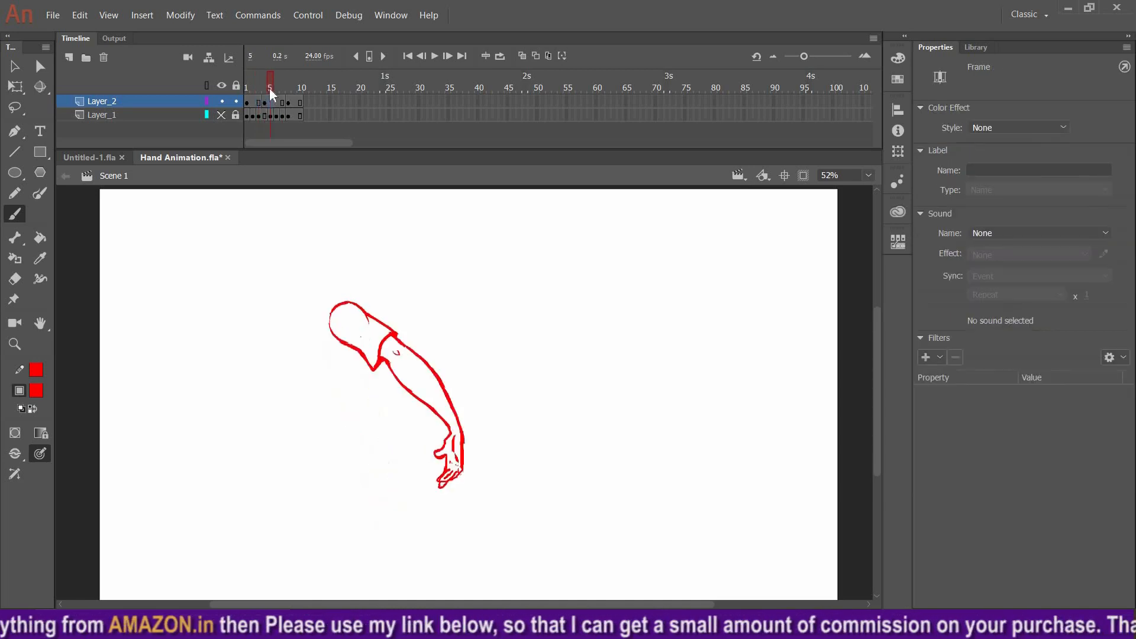
pyautogui.click(276, 84)
pyautogui.moveTo(290, 80); pyautogui.dragTo(282, 80)
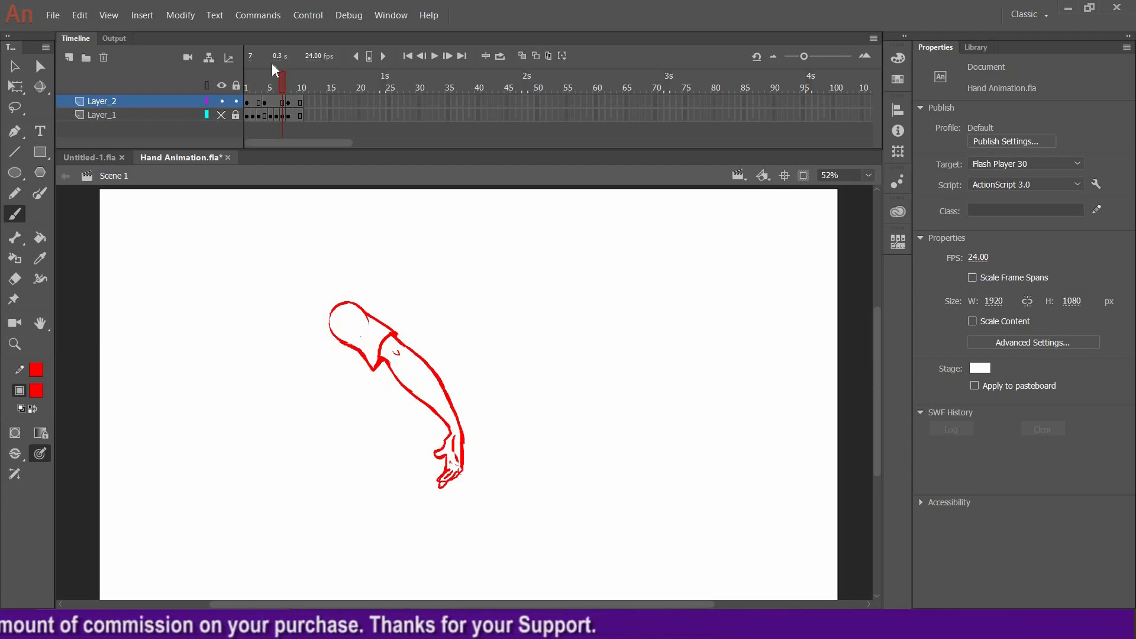
# Save the document and return to frame 1 of Layer_2
pyautogui.hotkey('ctrl', 's')
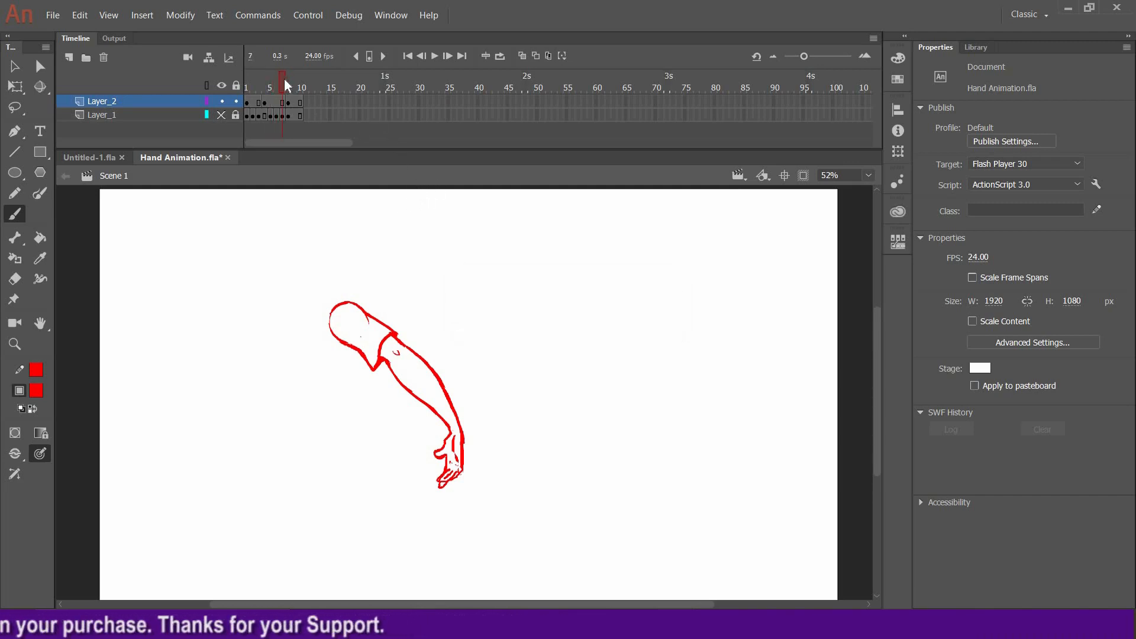
pyautogui.click(254, 87)
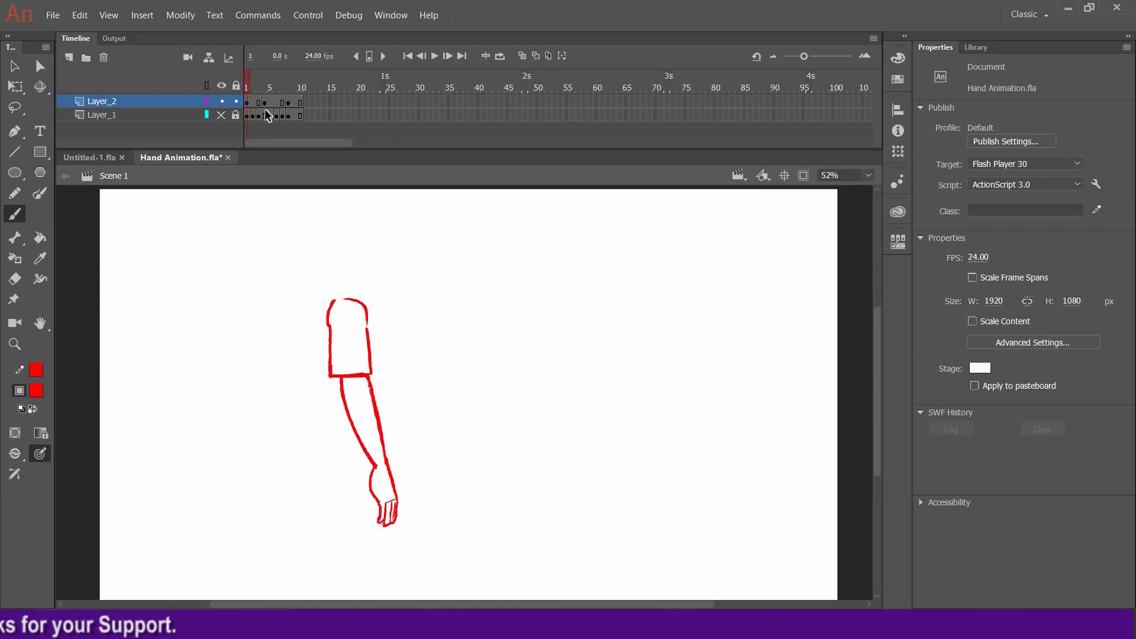
pyautogui.moveTo(261, 82)
pyautogui.mouseDown()
pyautogui.moveTo(287, 78)
pyautogui.moveTo(235, 76)
pyautogui.moveTo(247, 102)
pyautogui.mouseUp()
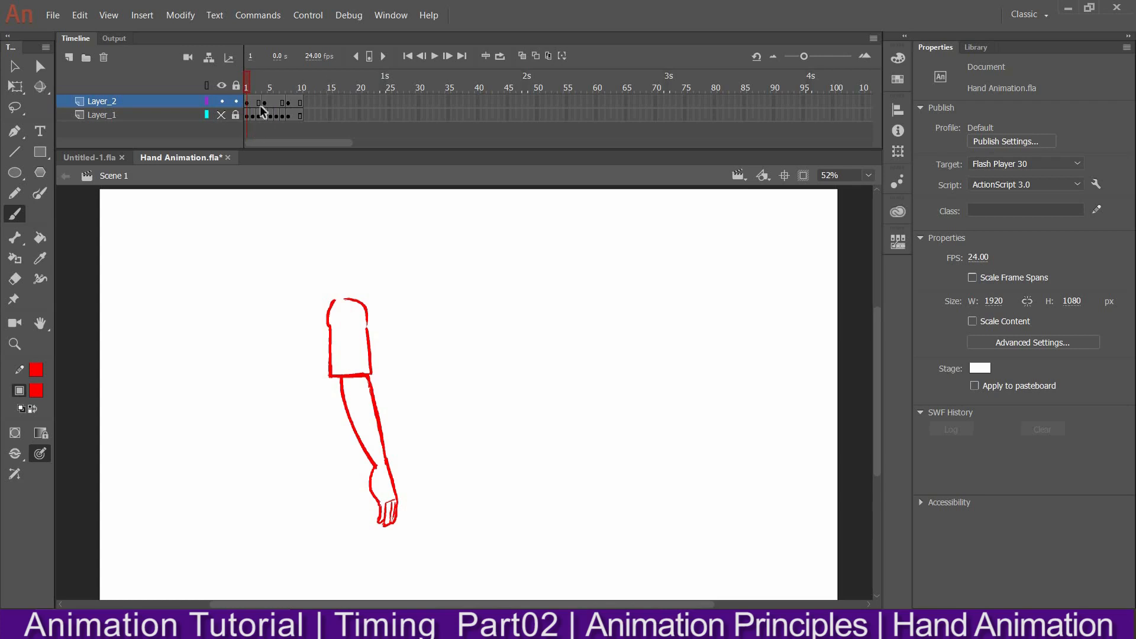
pyautogui.click(247, 101)
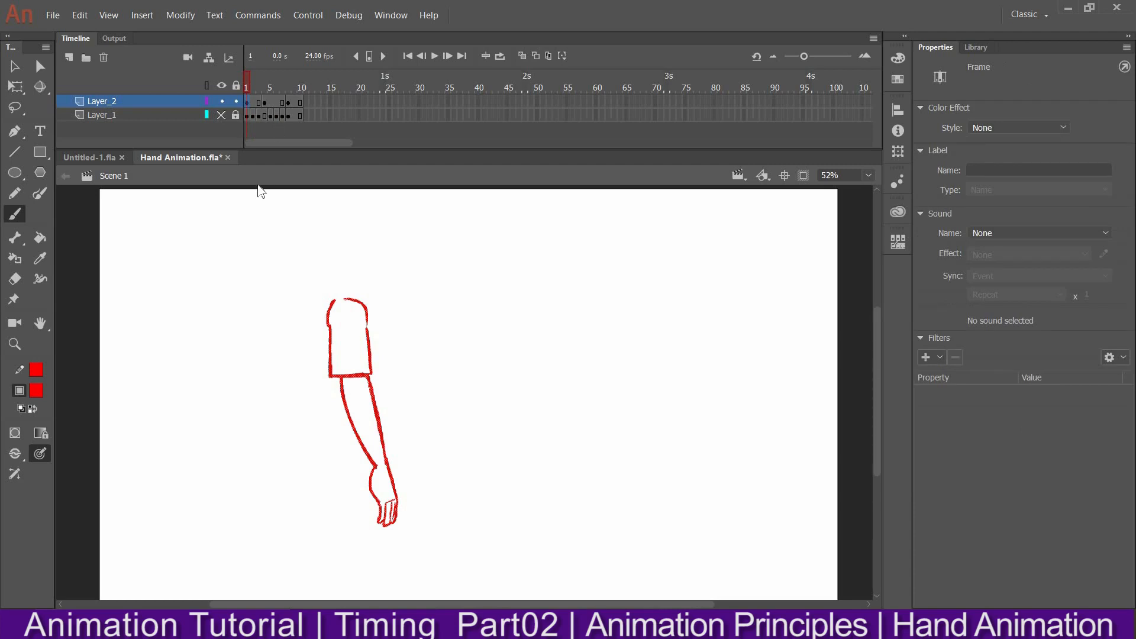
# Write the label "4. Antic." with the brush near the upper-right corner of the stage
pyautogui.moveTo(624, 230)
pyautogui.mouseDown()
pyautogui.moveTo(625, 245)
pyautogui.moveTo(667, 251)
pyautogui.mouseUp()
pyautogui.moveTo(650, 239); pyautogui.dragTo(687, 249)
pyautogui.moveTo(679, 233)
pyautogui.mouseDown()
pyautogui.moveTo(703, 231)
pyautogui.moveTo(708, 245)
pyautogui.mouseUp()
pyautogui.moveTo(724, 231); pyautogui.dragTo(717, 245)
pyautogui.click(740, 235)
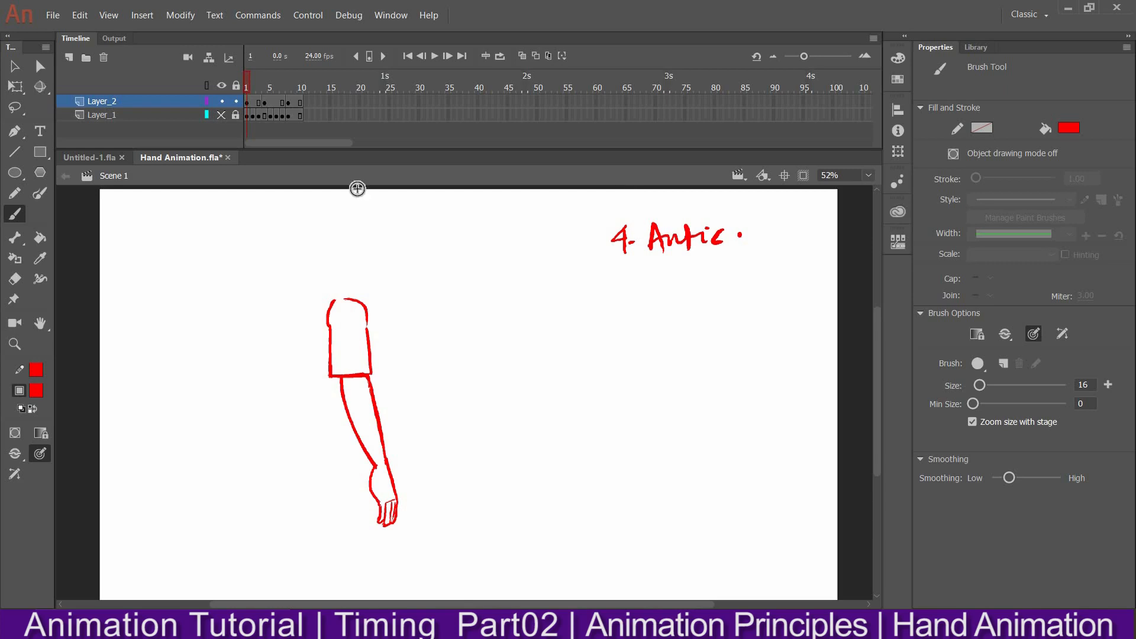
# Step back and forth through frames 1 to 4 of Layer_2 to compare the anticipation arm poses
pyautogui.moveTo(250, 82)
pyautogui.mouseDown()
pyautogui.moveTo(293, 69)
pyautogui.moveTo(259, 78)
pyautogui.mouseUp()
pyautogui.click(266, 103)
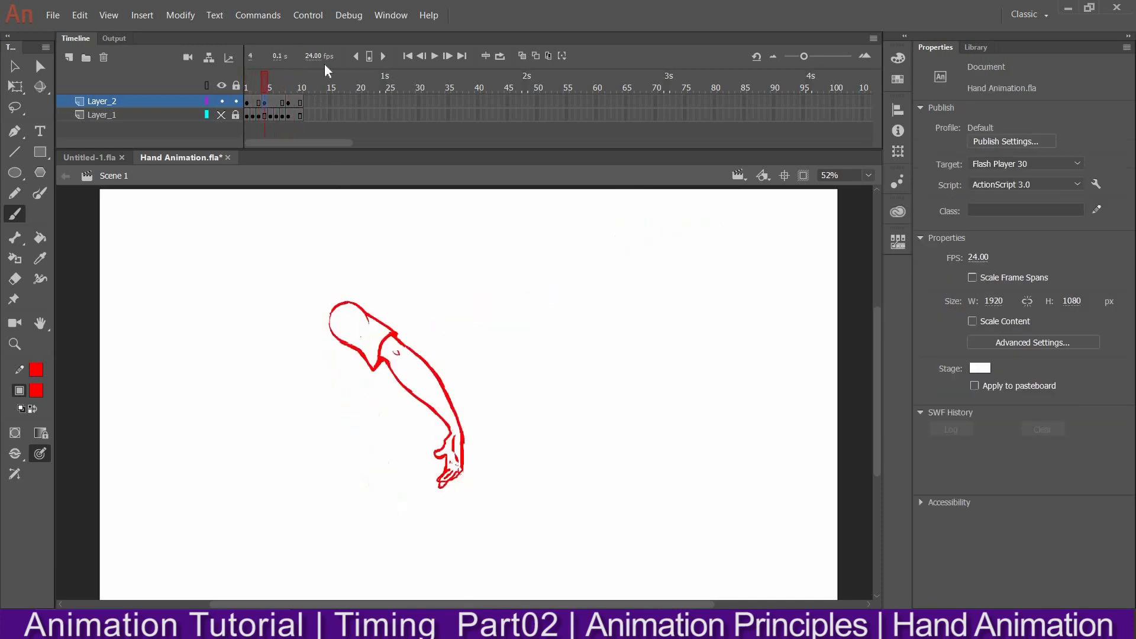
pyautogui.click(259, 103)
pyautogui.press('l')
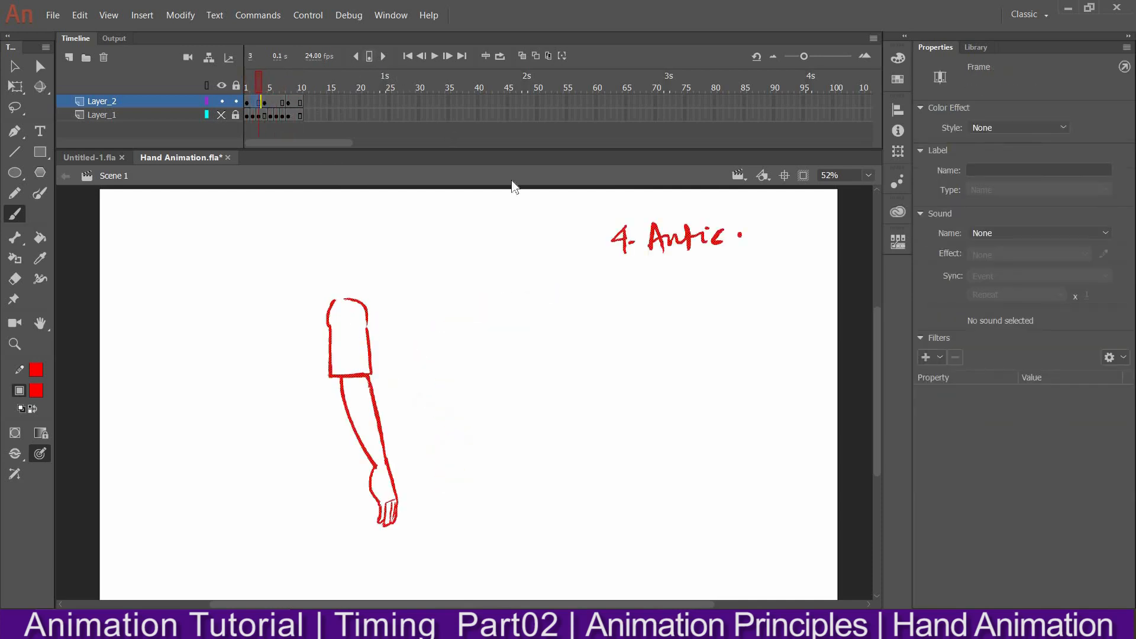
pyautogui.moveTo(258, 79); pyautogui.dragTo(266, 83)
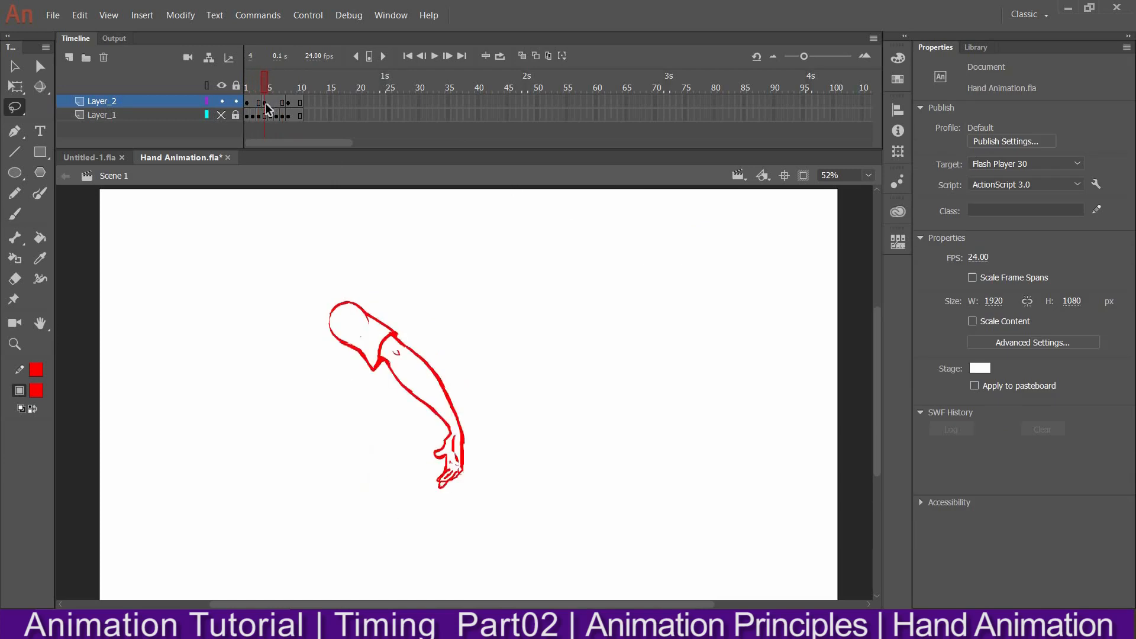
pyautogui.click(252, 103)
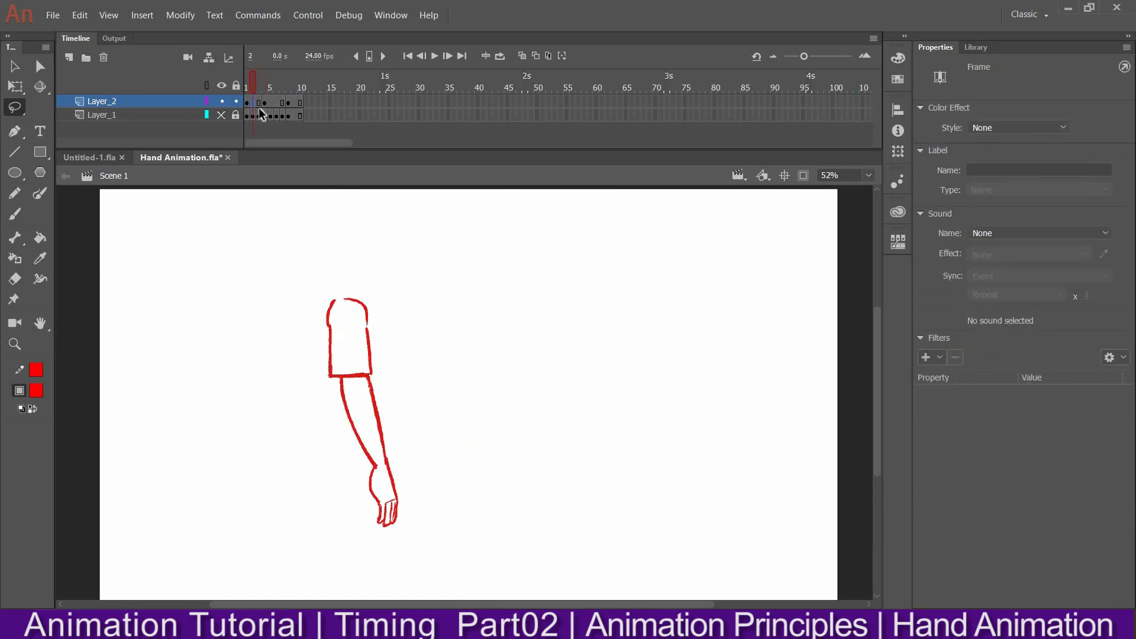
pyautogui.click(248, 101)
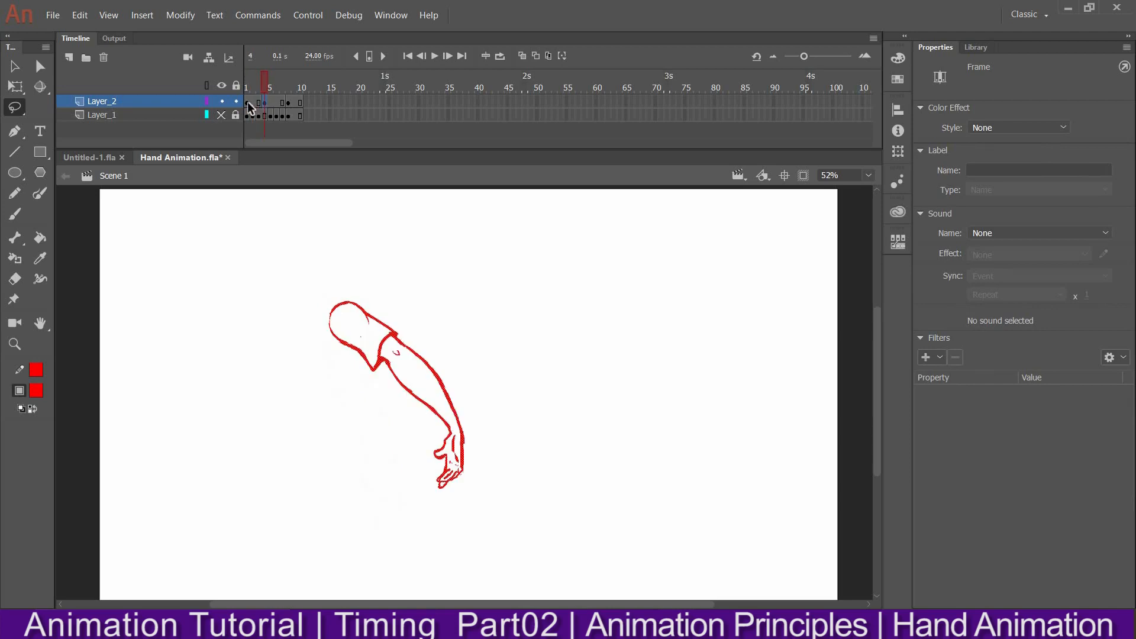
pyautogui.click(264, 108)
pyautogui.click(248, 109)
pyautogui.click(254, 111)
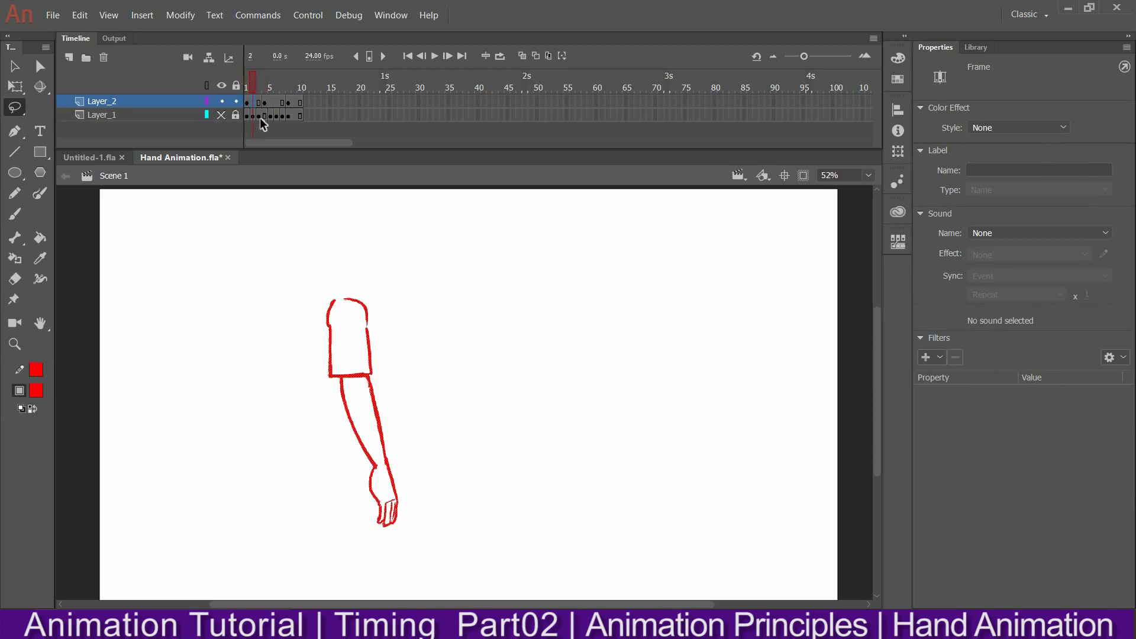
pyautogui.click(259, 103)
pyautogui.moveTo(259, 82)
pyautogui.mouseDown()
pyautogui.moveTo(248, 85)
pyautogui.moveTo(264, 81)
pyautogui.mouseUp()
pyautogui.click(245, 85)
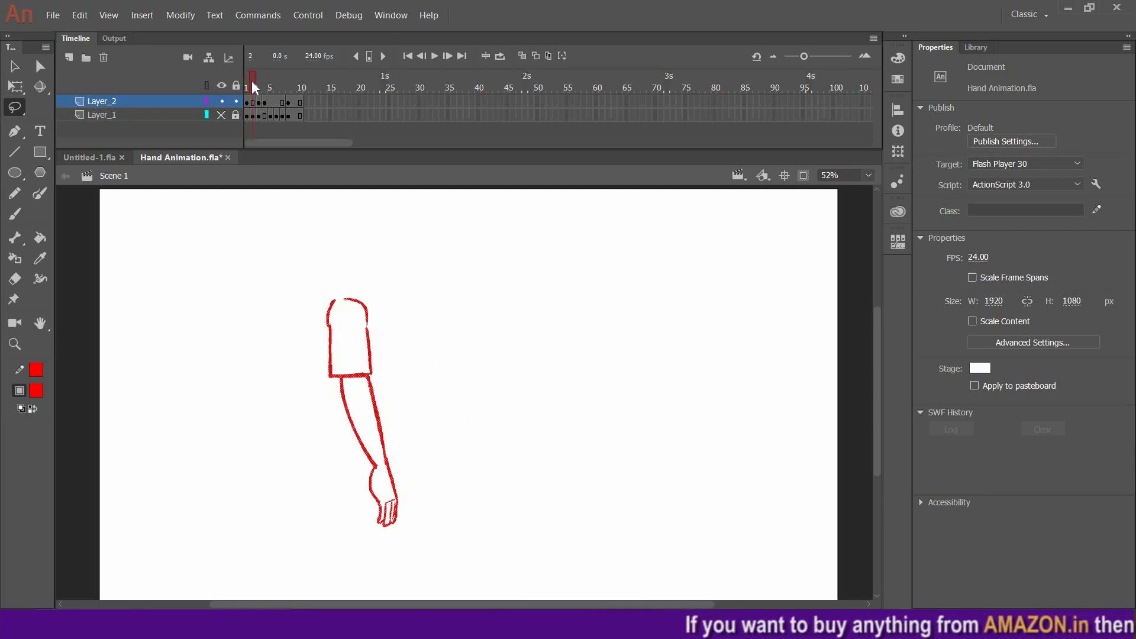
# Scrub repeatedly between frames 1 and 3 to examine the anticipation in-between drawing
pyautogui.moveTo(258, 79)
pyautogui.mouseDown()
pyautogui.moveTo(272, 77)
pyautogui.moveTo(262, 74)
pyautogui.mouseUp()
pyautogui.click(258, 102)
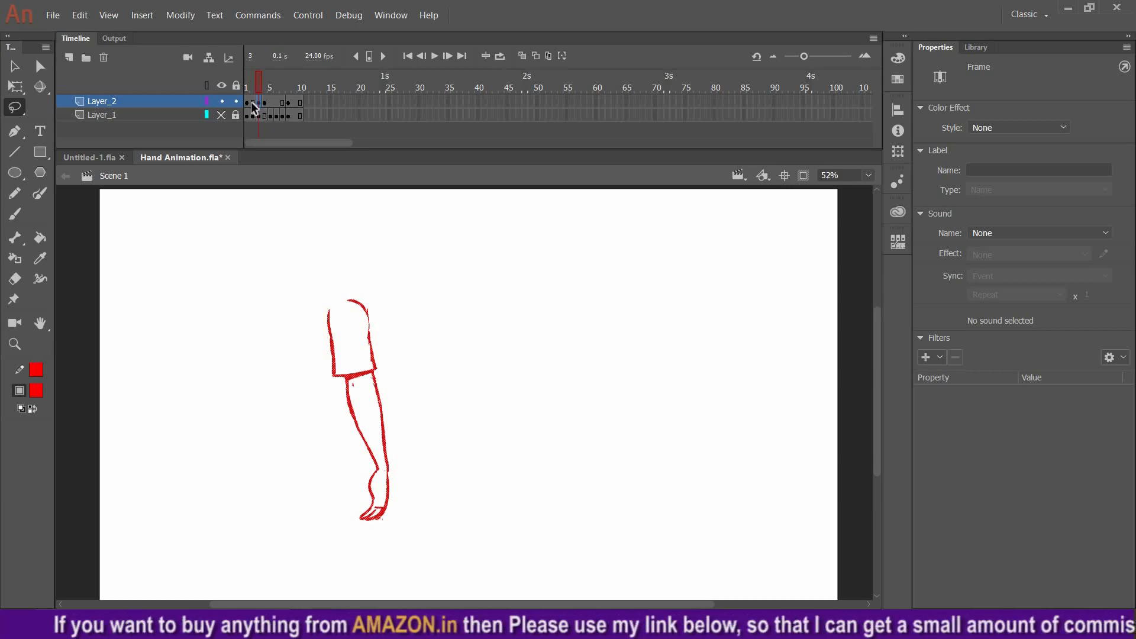
pyautogui.click(253, 102)
pyautogui.click(259, 105)
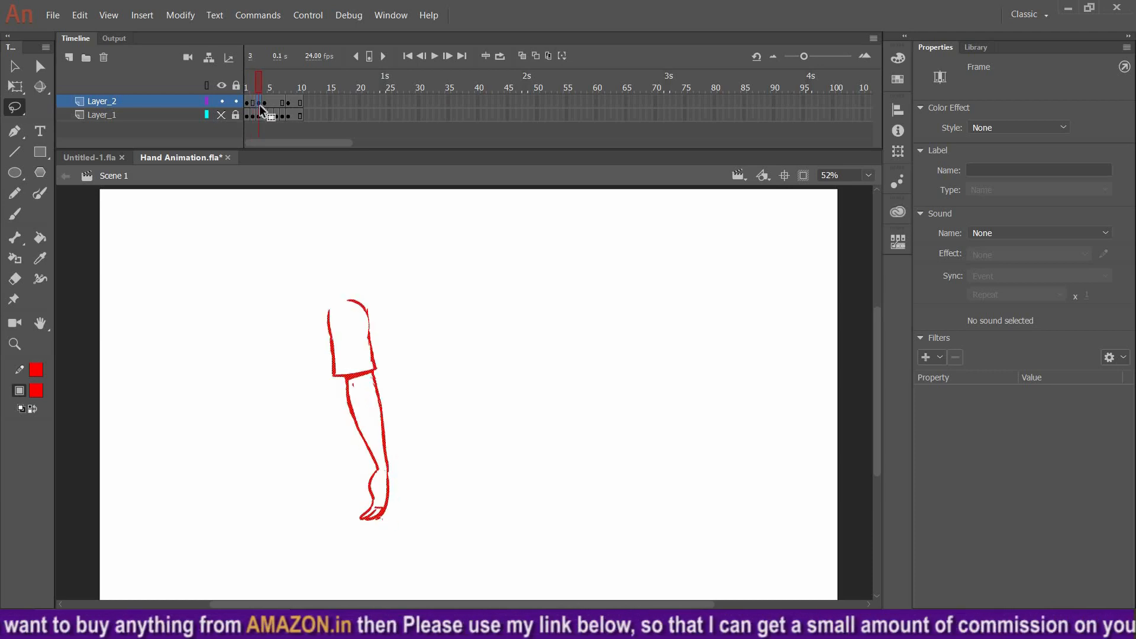
pyautogui.press(',')
pyautogui.press(',')
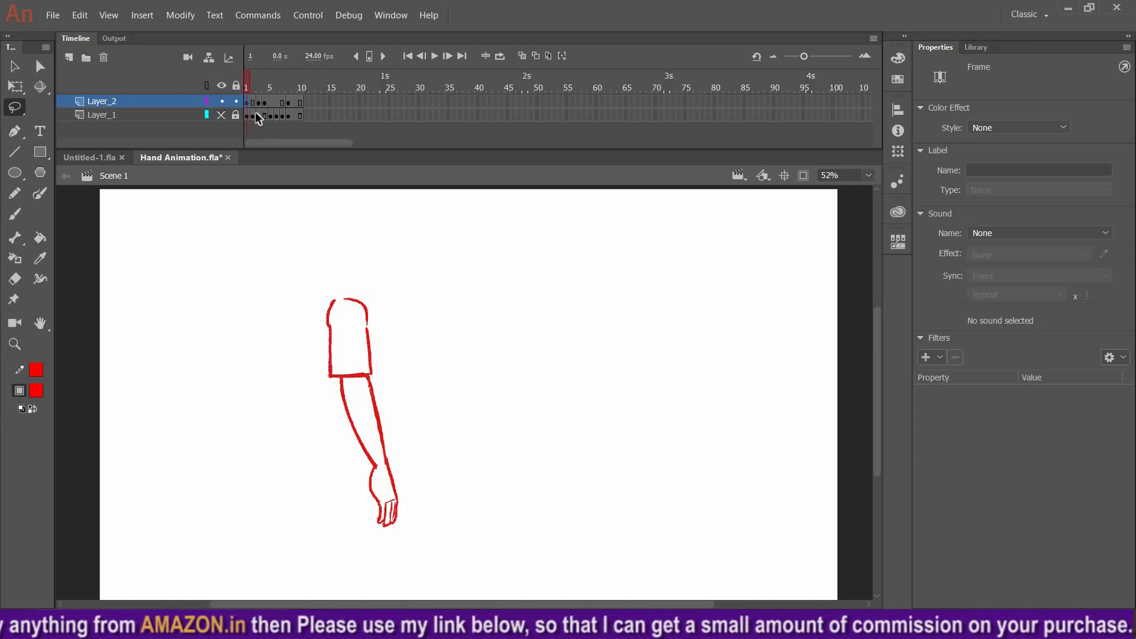
pyautogui.click(256, 114)
pyautogui.click(255, 80)
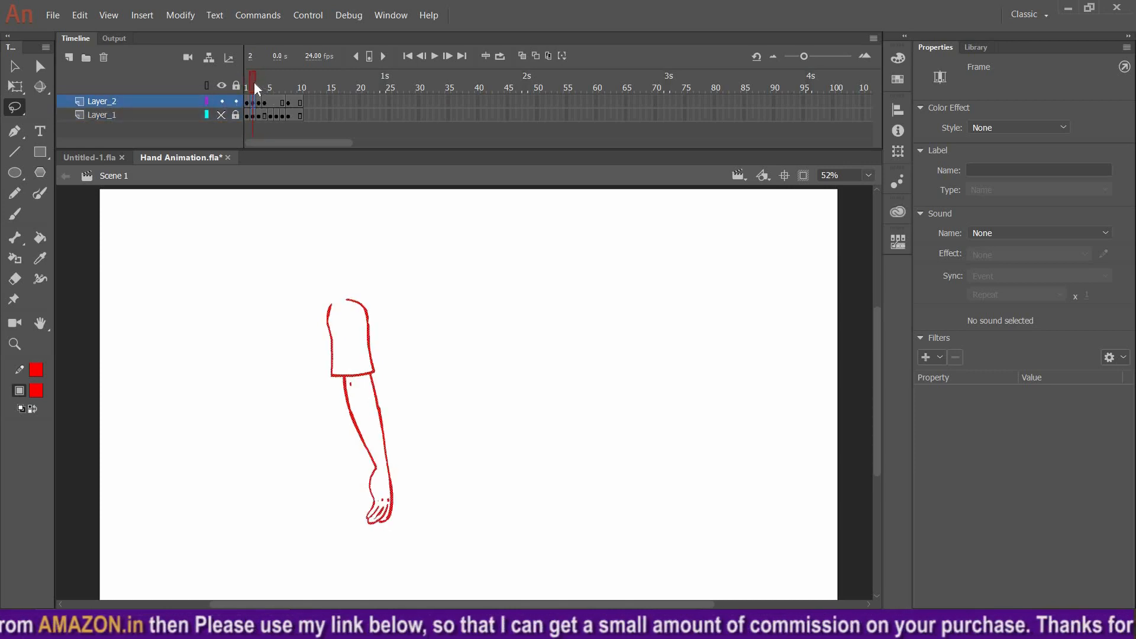
pyautogui.click(258, 79)
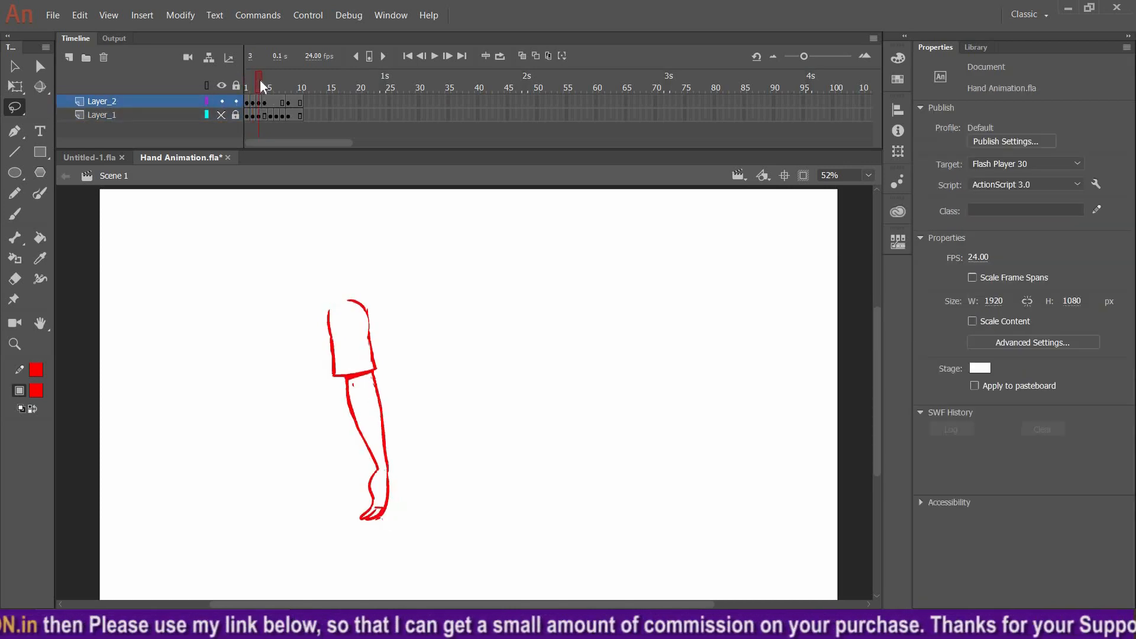
pyautogui.moveTo(264, 79)
pyautogui.mouseDown()
pyautogui.moveTo(248, 82)
pyautogui.moveTo(257, 79)
pyautogui.mouseUp()
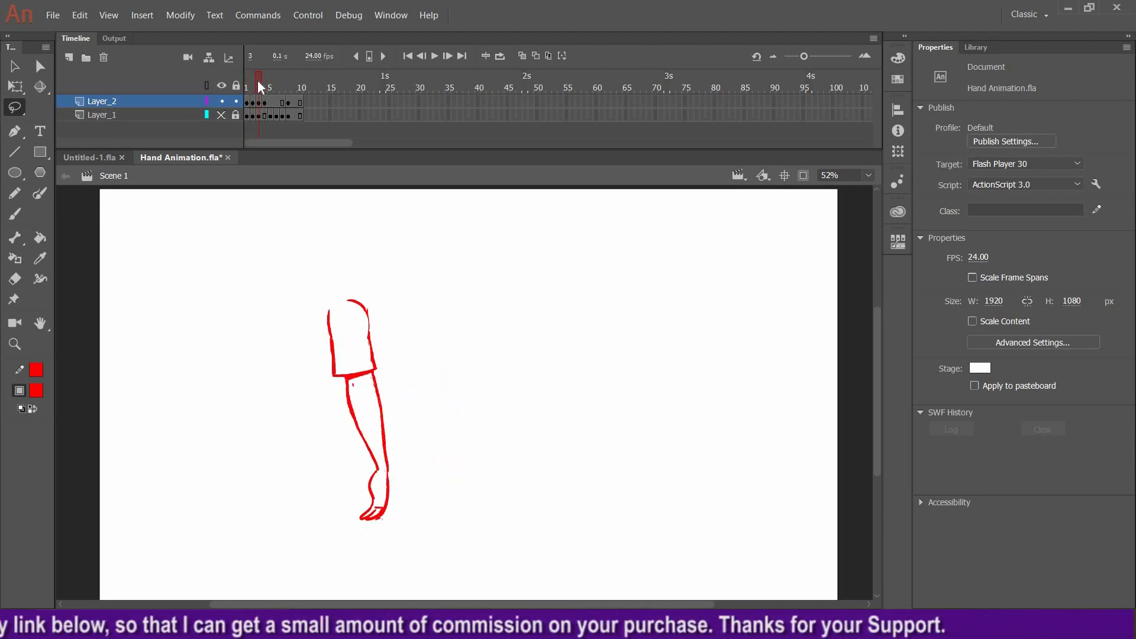
pyautogui.click(264, 83)
pyautogui.click(258, 83)
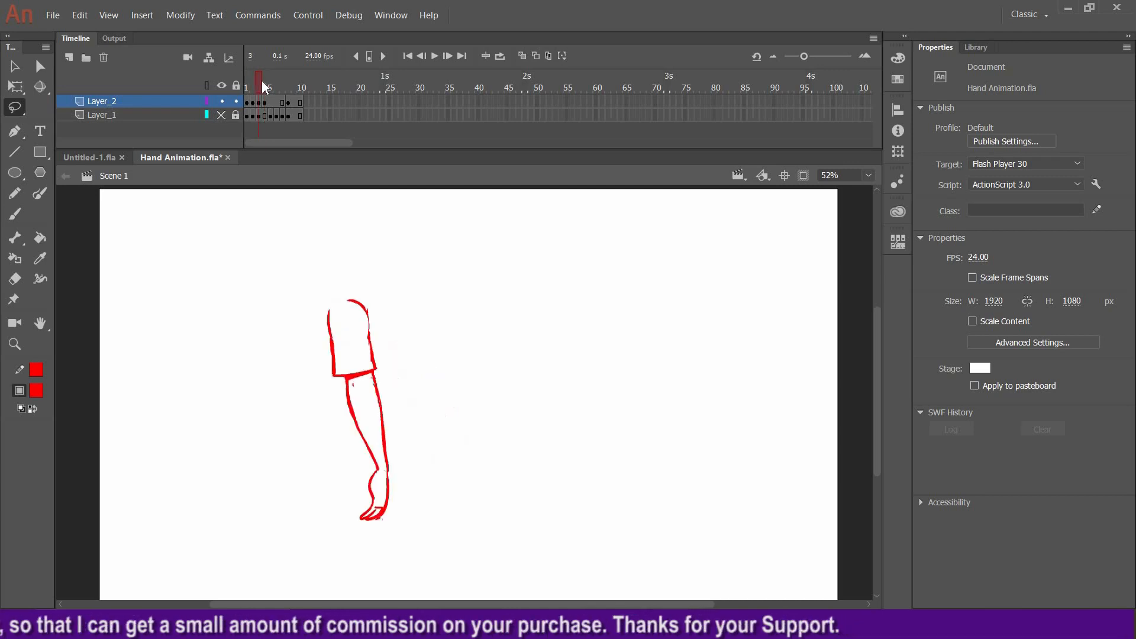
pyautogui.moveTo(261, 78); pyautogui.dragTo(247, 79)
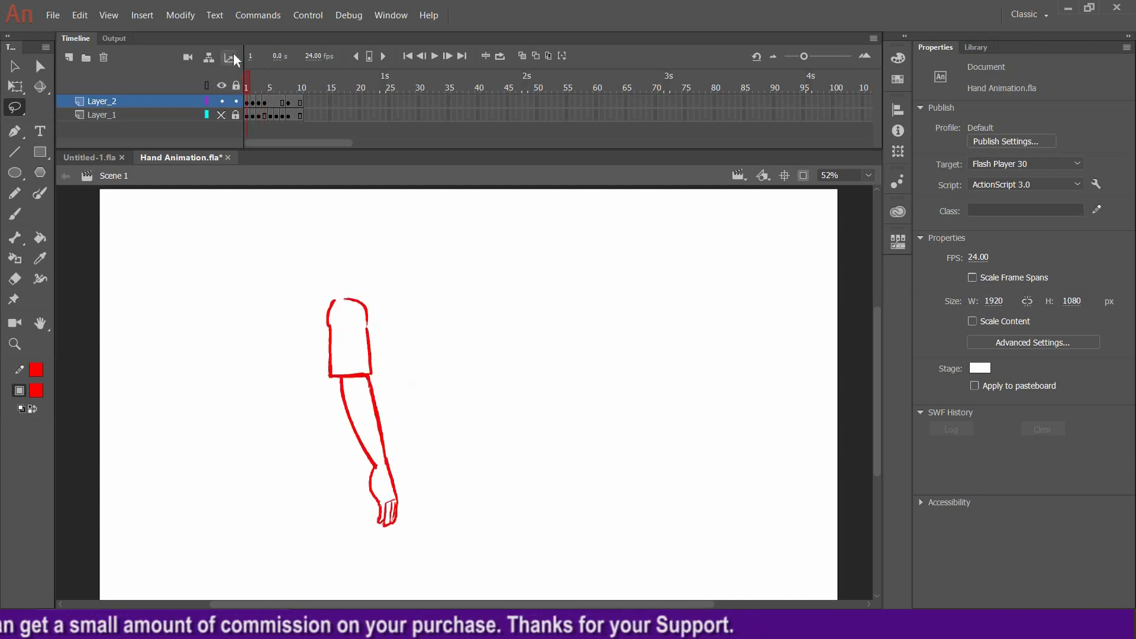
# Play the animation and jump between frames 4 and 8 to compare the raised arm poses
pyautogui.press('Return')
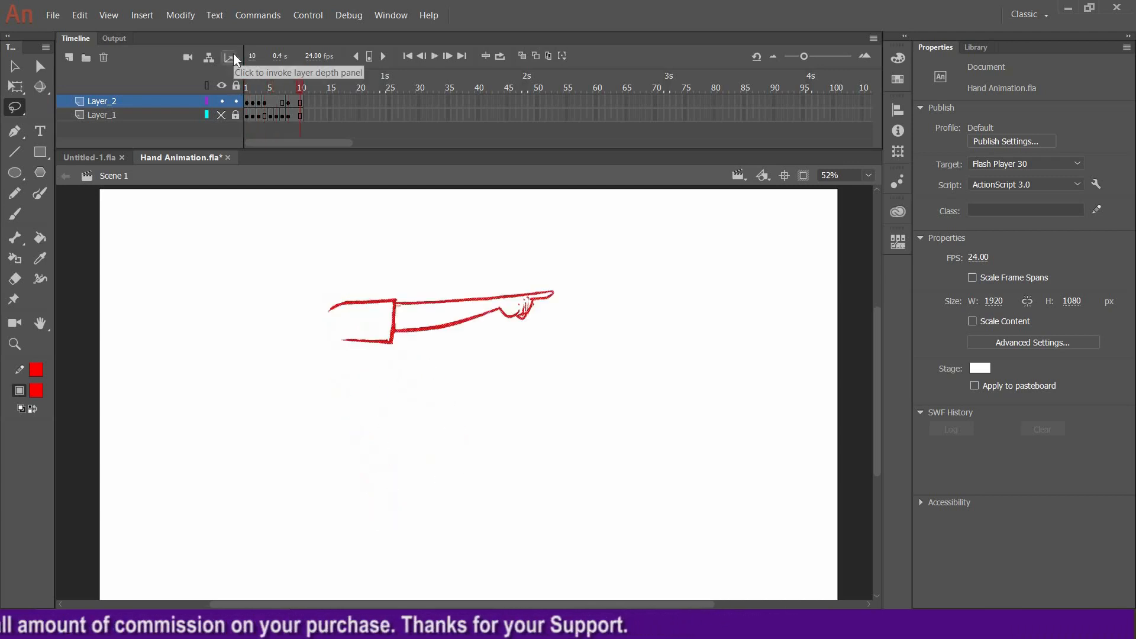
pyautogui.moveTo(248, 87)
pyautogui.mouseDown()
pyautogui.moveTo(291, 74)
pyautogui.moveTo(275, 78)
pyautogui.mouseUp()
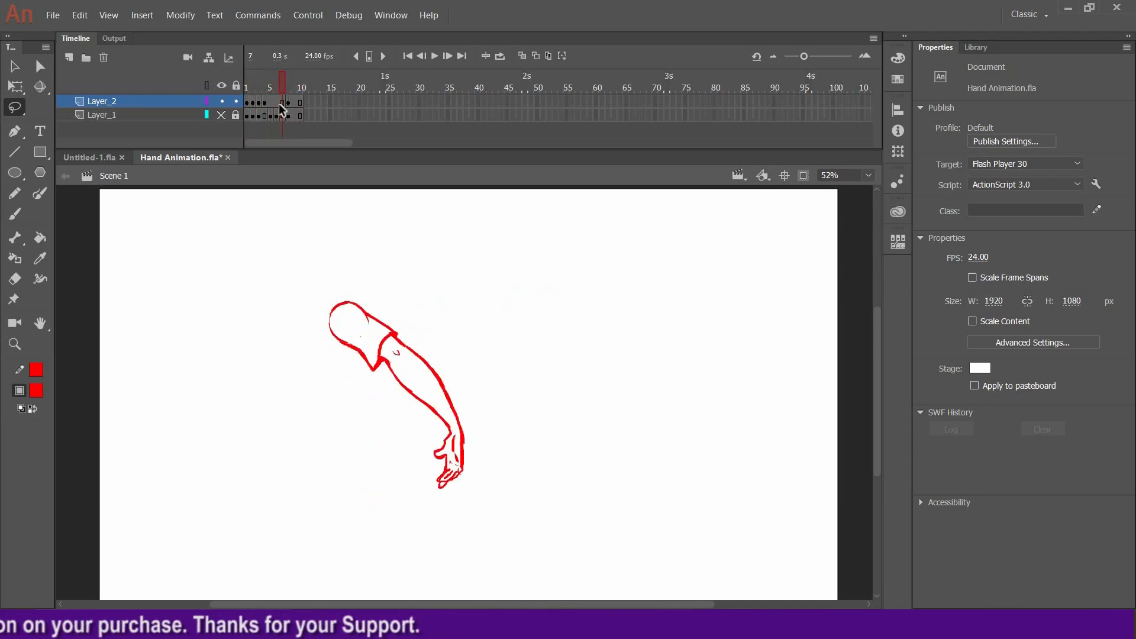
pyautogui.click(268, 103)
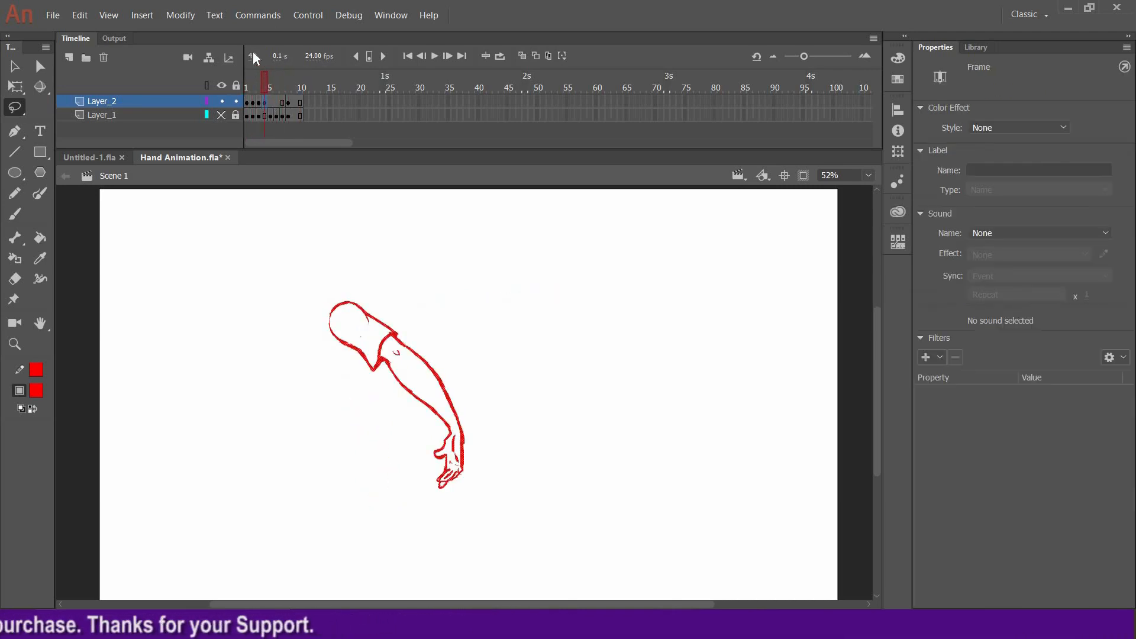
pyautogui.click(289, 102)
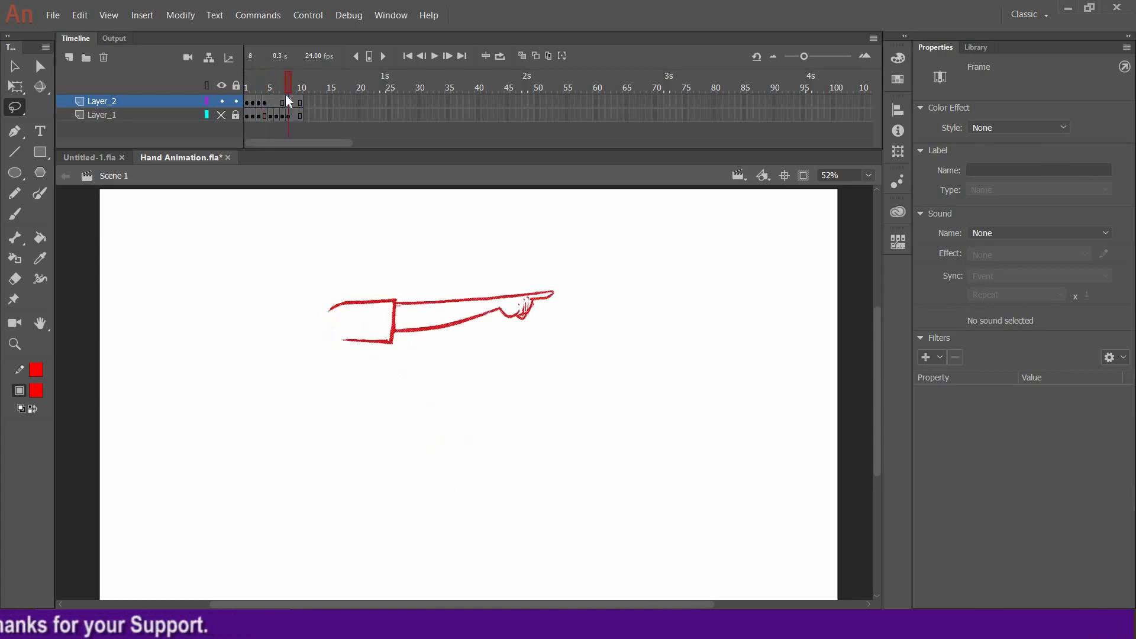
pyautogui.moveTo(267, 81); pyautogui.dragTo(279, 106)
pyautogui.click(266, 103)
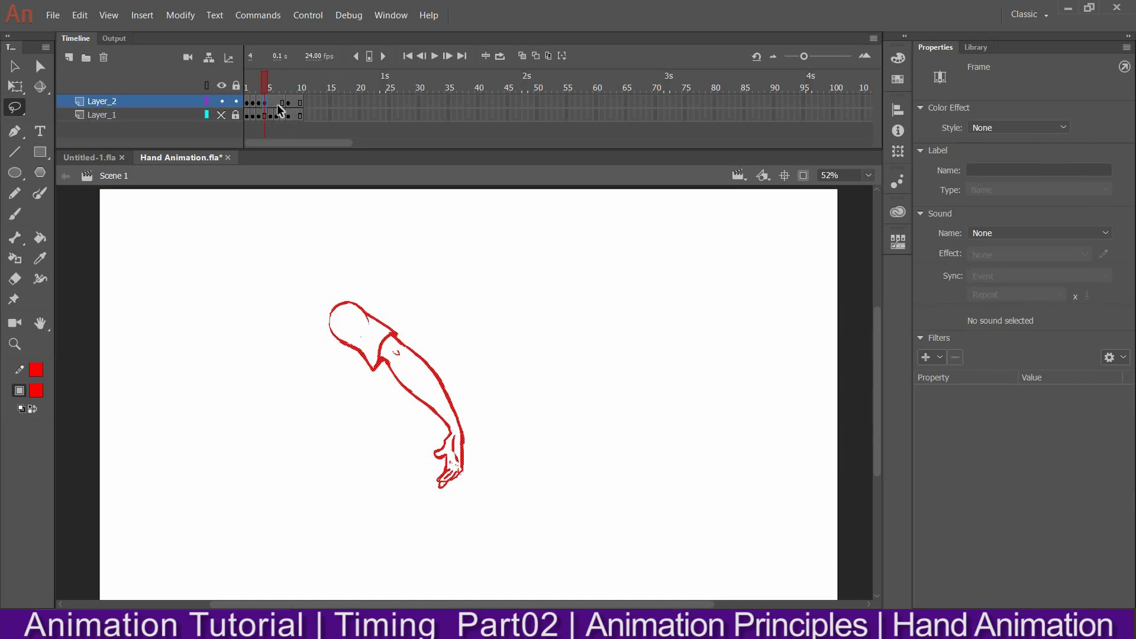
pyautogui.click(288, 118)
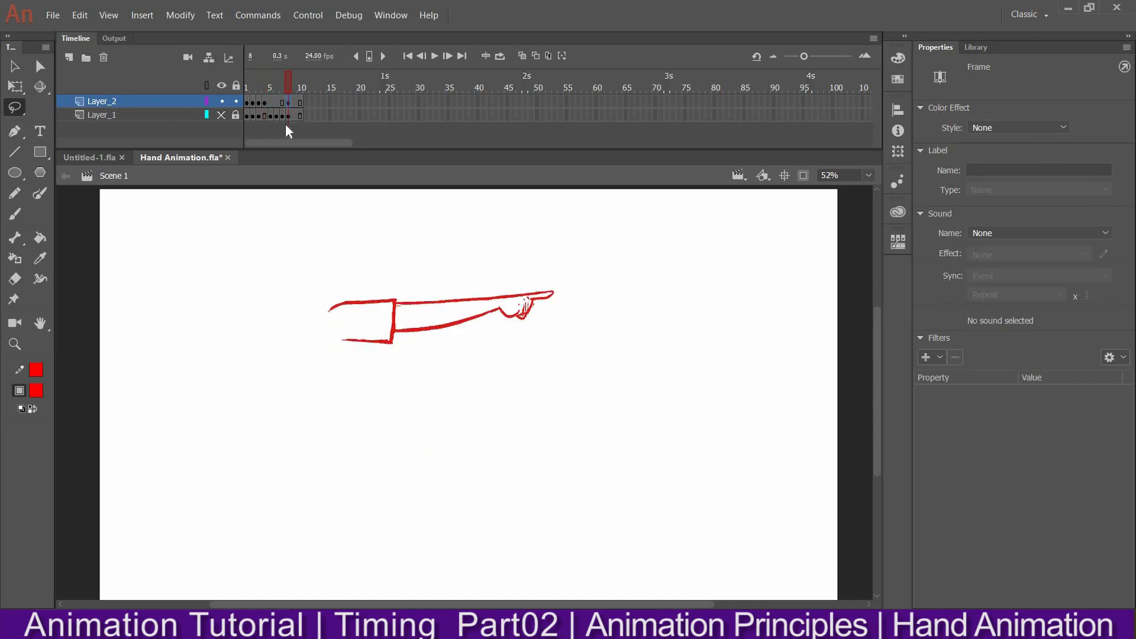
pyautogui.moveTo(259, 82); pyautogui.dragTo(283, 74)
pyautogui.moveTo(213, 82); pyautogui.dragTo(243, 47)
pyautogui.press('Return')
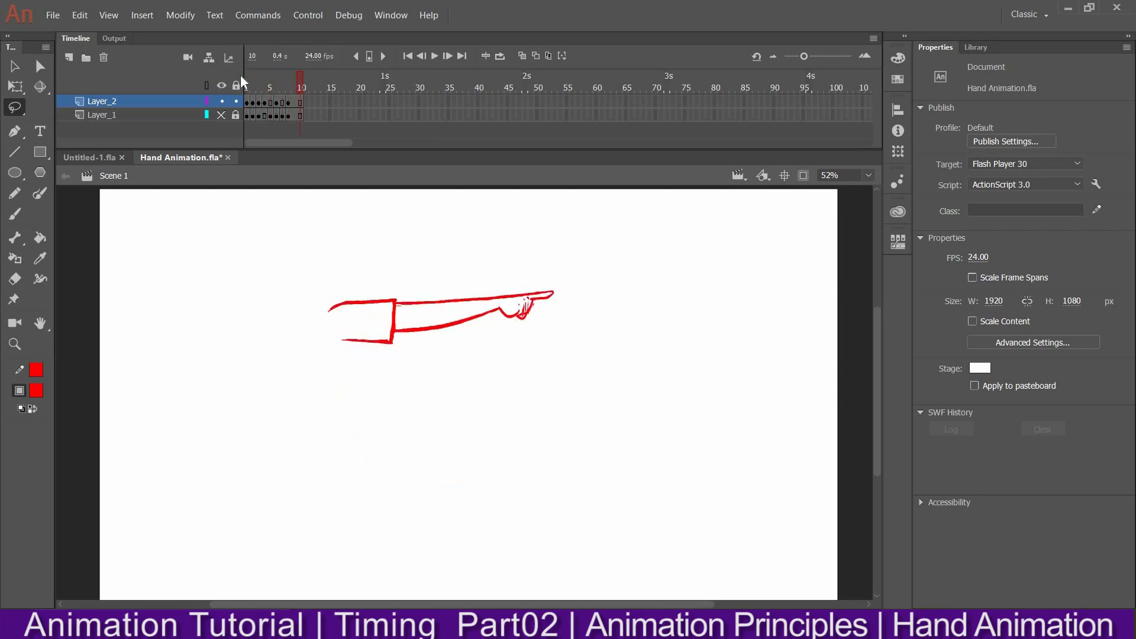
# Rewind to frame 1, replay the animation, and step through frames 5 to 8 to review the arm raise
pyautogui.moveTo(271, 88); pyautogui.dragTo(193, 86)
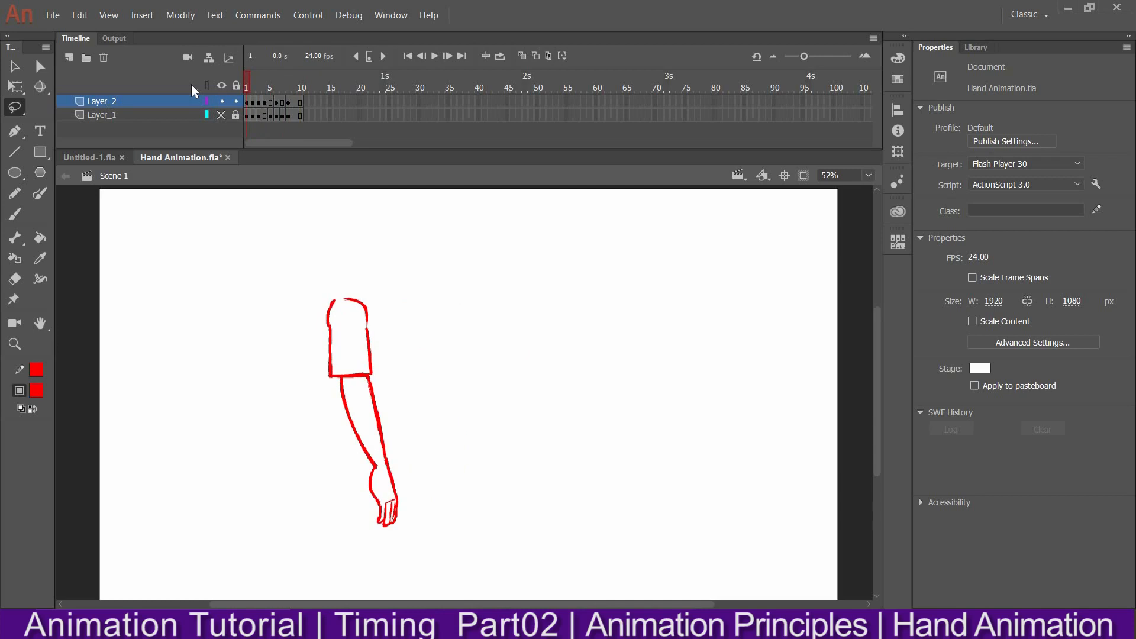
pyautogui.press('Return')
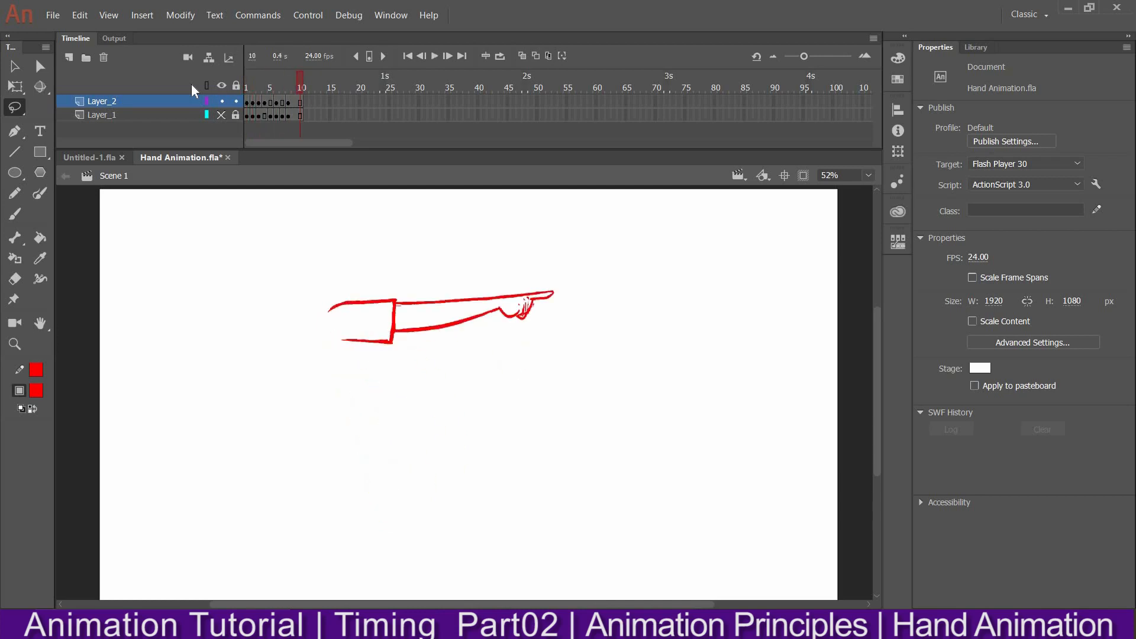
pyautogui.moveTo(281, 82); pyautogui.dragTo(287, 78)
pyautogui.moveTo(288, 90); pyautogui.dragTo(283, 90)
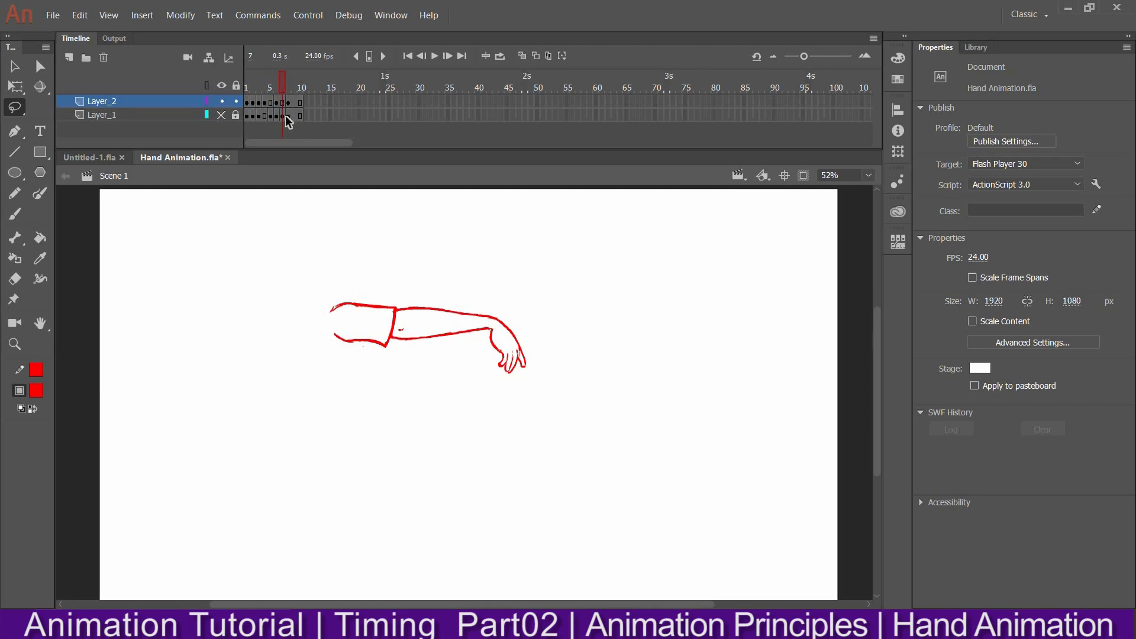
pyautogui.click(283, 103)
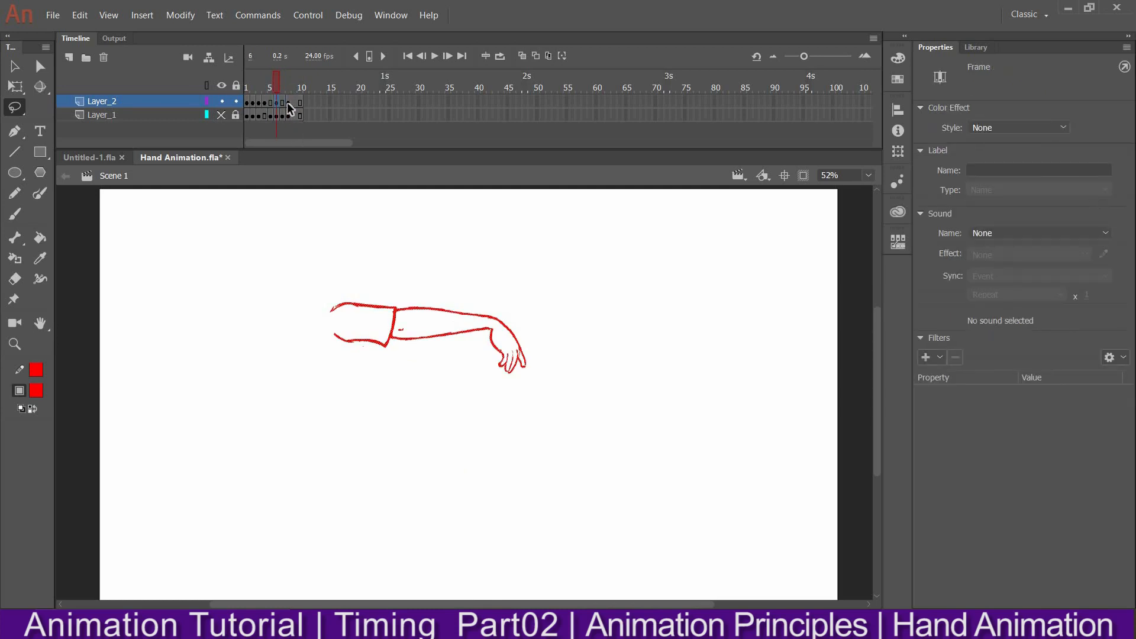
pyautogui.click(287, 102)
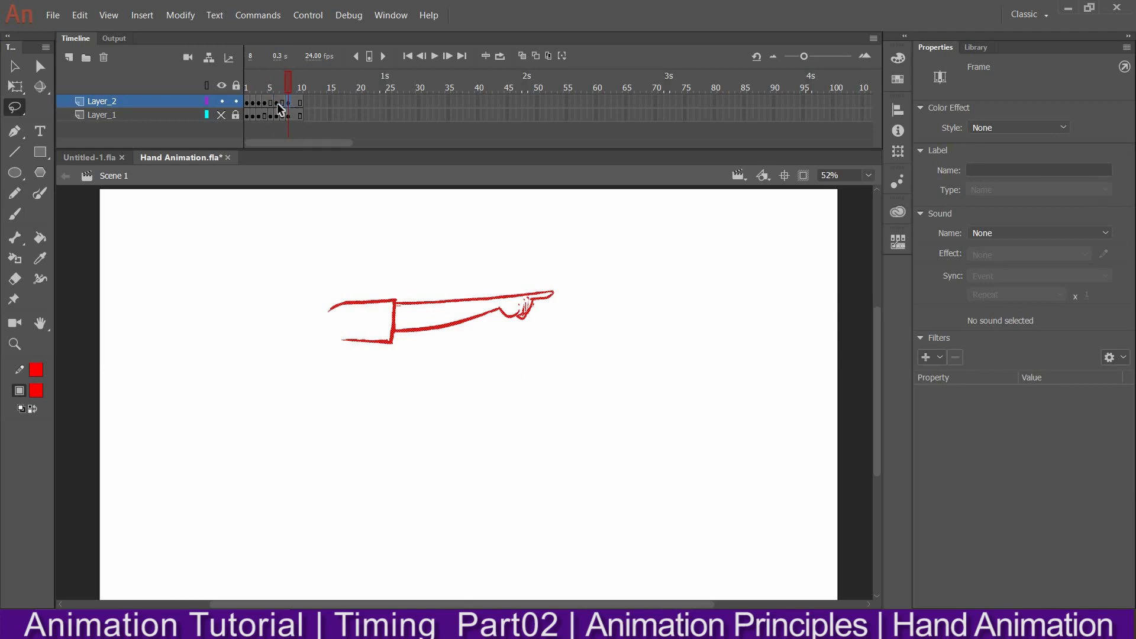
pyautogui.click(277, 103)
pyautogui.moveTo(283, 82); pyautogui.dragTo(292, 77)
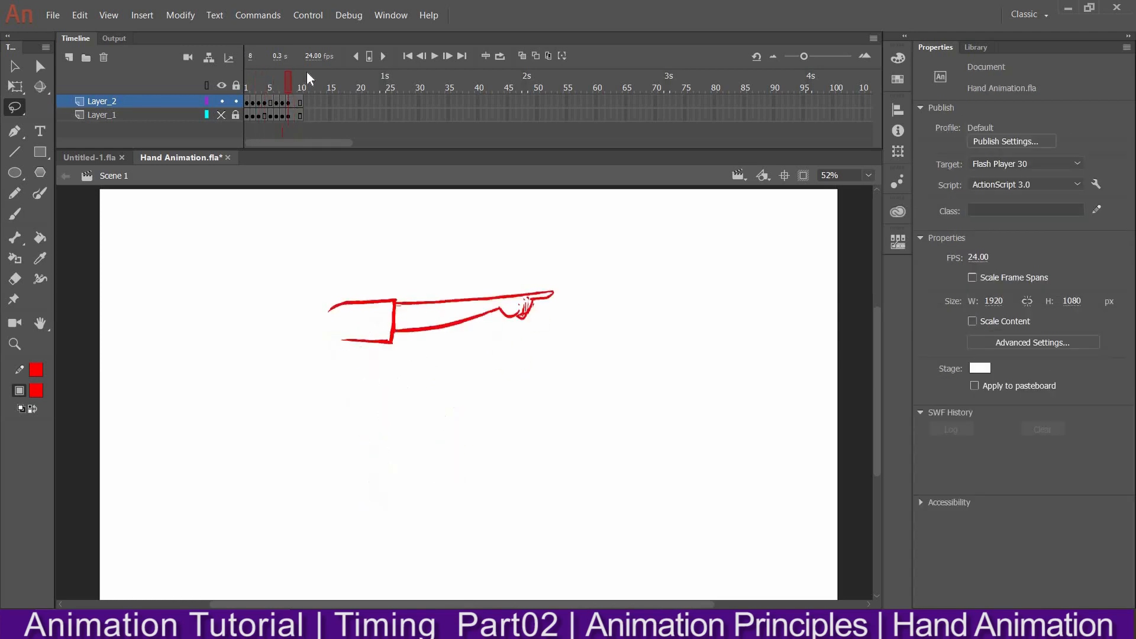
pyautogui.click(246, 99)
pyautogui.moveTo(245, 94); pyautogui.dragTo(183, 68)
pyautogui.press('Return')
pyautogui.moveTo(290, 86); pyautogui.dragTo(196, 77)
pyautogui.press('Return')
pyautogui.moveTo(251, 87); pyautogui.dragTo(225, 80)
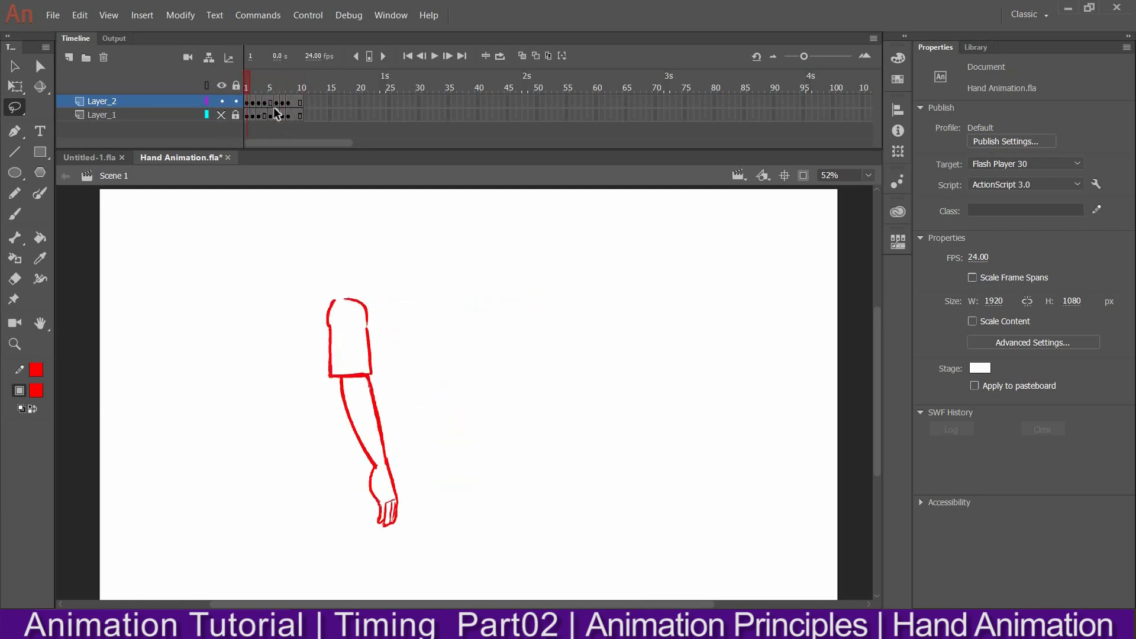
# Turn on onion skinning across frames 1 to 10 and move to frame 5
pyautogui.moveTo(268, 79); pyautogui.dragTo(233, 86)
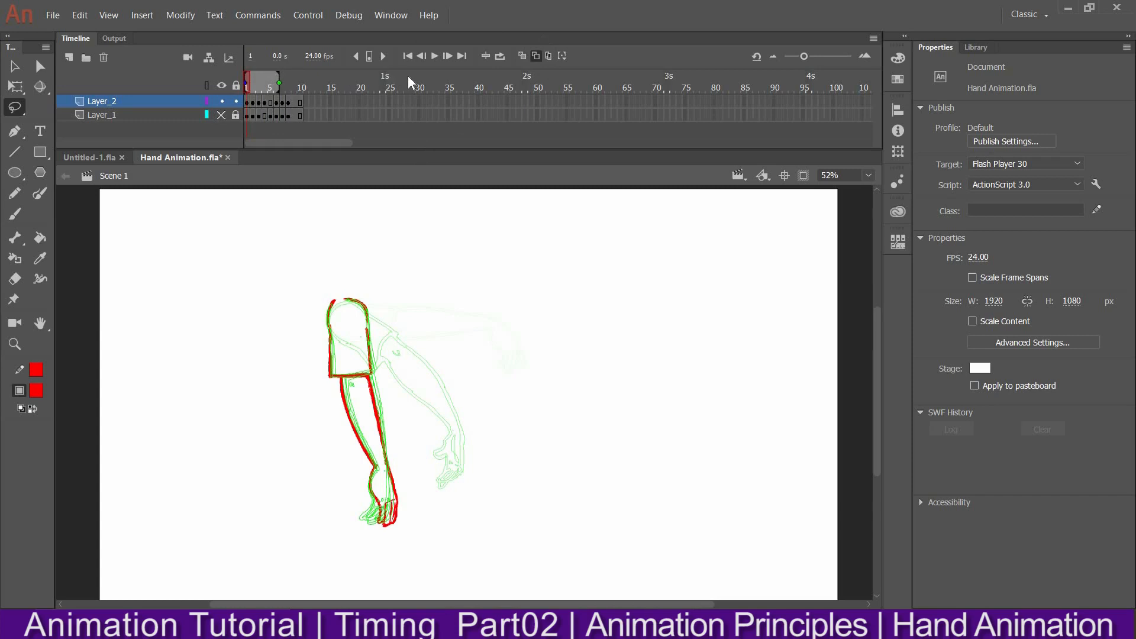
pyautogui.moveTo(279, 82); pyautogui.dragTo(316, 84)
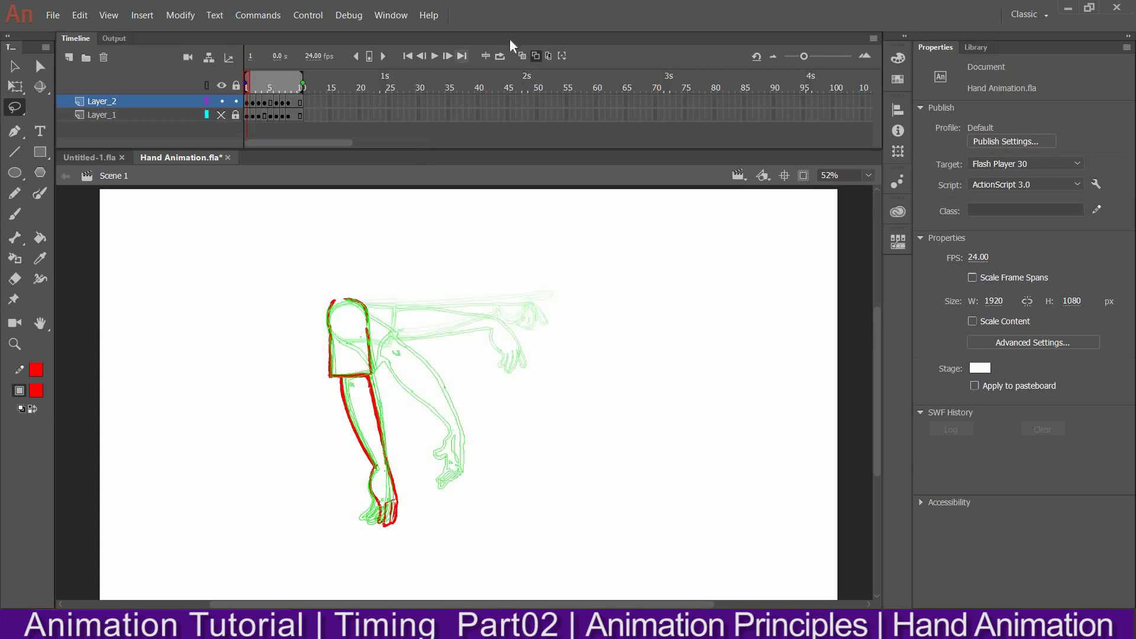
pyautogui.click(522, 56)
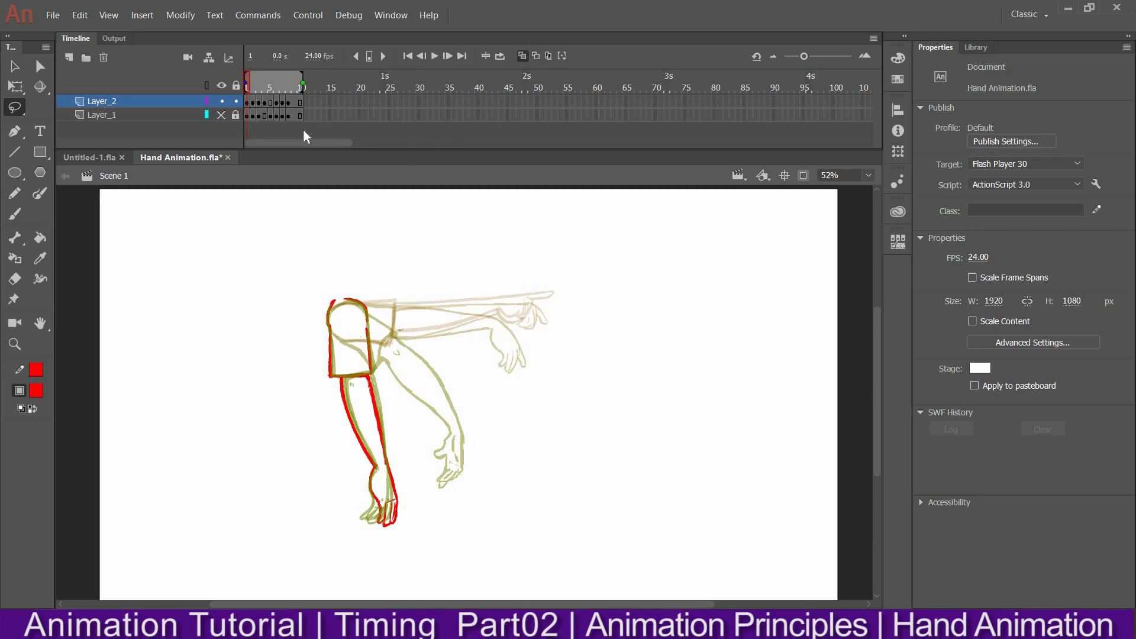
pyautogui.moveTo(259, 87)
pyautogui.mouseDown()
pyautogui.moveTo(293, 71)
pyautogui.moveTo(271, 77)
pyautogui.moveTo(275, 88)
pyautogui.mouseUp()
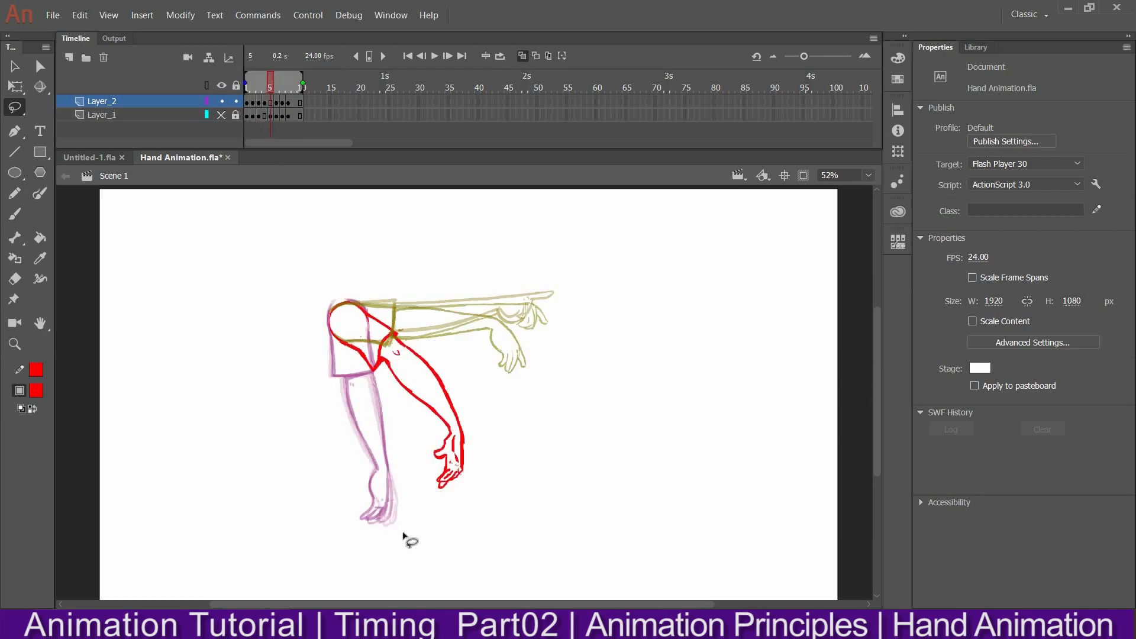
# With the Brush tool, draw red curved arrows tracing the hand's path below and beside the arm drawing
pyautogui.press('b')
pyautogui.moveTo(376, 566)
pyautogui.mouseDown()
pyautogui.moveTo(429, 546)
pyautogui.moveTo(421, 562)
pyautogui.moveTo(381, 573)
pyautogui.mouseUp()
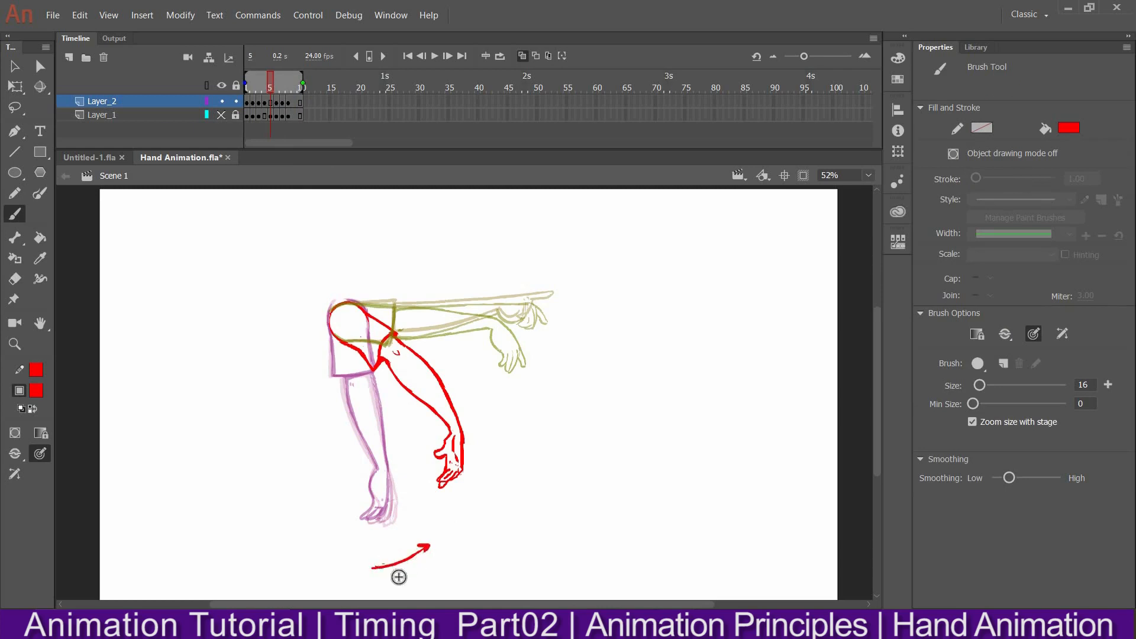
pyautogui.moveTo(410, 536)
pyautogui.mouseDown()
pyautogui.moveTo(376, 550)
pyautogui.moveTo(461, 504)
pyautogui.moveTo(457, 514)
pyautogui.mouseUp()
pyautogui.moveTo(527, 417); pyautogui.dragTo(486, 474)
pyautogui.click(514, 476)
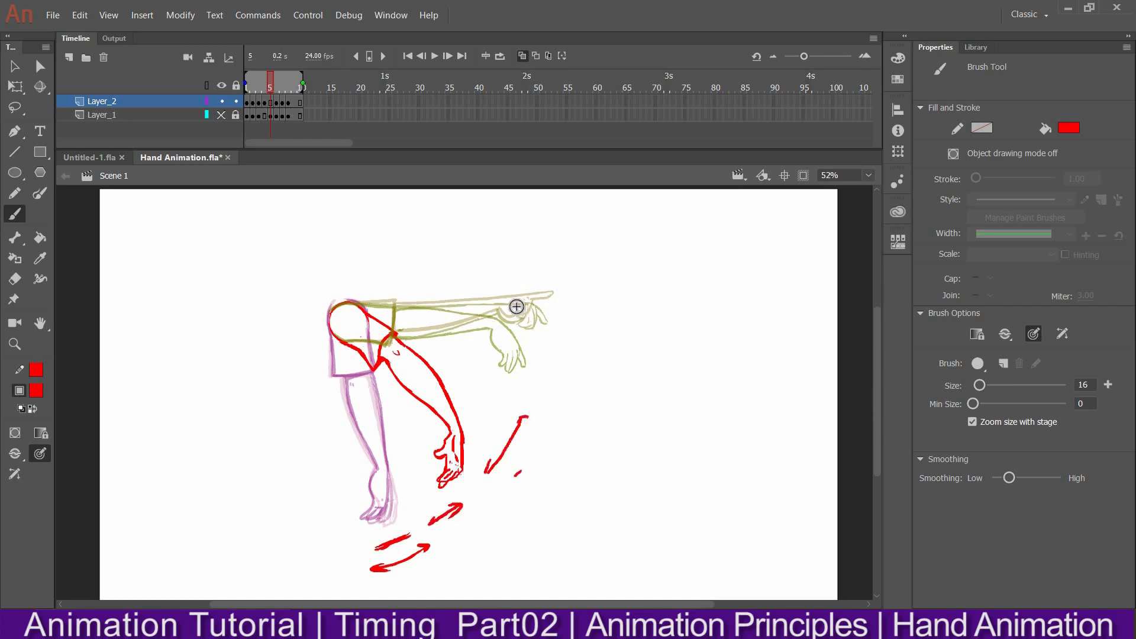
# Annotate the arrows with SI and SP spacing labels, add an arrow near the raised hand, and circle both hands
pyautogui.moveTo(553, 362)
pyautogui.mouseDown()
pyautogui.moveTo(558, 331)
pyautogui.moveTo(566, 342)
pyautogui.moveTo(552, 368)
pyautogui.moveTo(604, 326)
pyautogui.mouseUp()
pyautogui.moveTo(547, 455)
pyautogui.mouseDown()
pyautogui.moveTo(539, 473)
pyautogui.moveTo(556, 459)
pyautogui.mouseUp()
pyautogui.moveTo(450, 535)
pyautogui.mouseDown()
pyautogui.moveTo(447, 546)
pyautogui.moveTo(467, 531)
pyautogui.mouseUp()
pyautogui.moveTo(419, 571); pyautogui.dragTo(405, 589)
pyautogui.moveTo(422, 569); pyautogui.dragTo(420, 581)
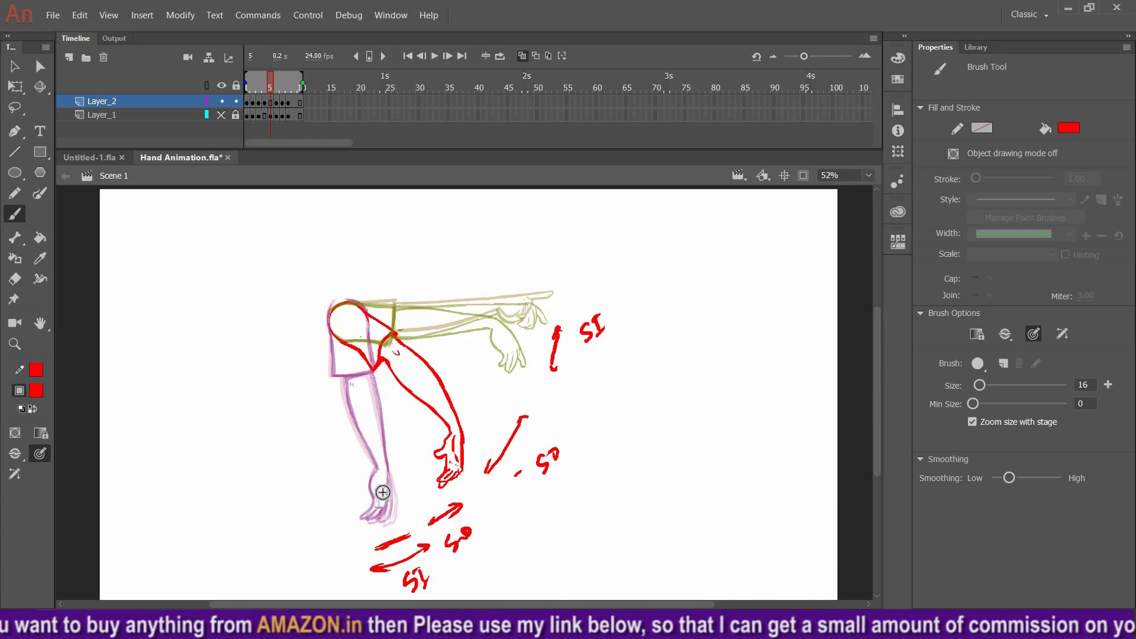
pyautogui.moveTo(390, 465)
pyautogui.mouseDown()
pyautogui.moveTo(404, 491)
pyautogui.moveTo(393, 463)
pyautogui.mouseUp()
pyautogui.moveTo(465, 422)
pyautogui.mouseDown()
pyautogui.moveTo(422, 473)
pyautogui.moveTo(462, 422)
pyautogui.mouseUp()
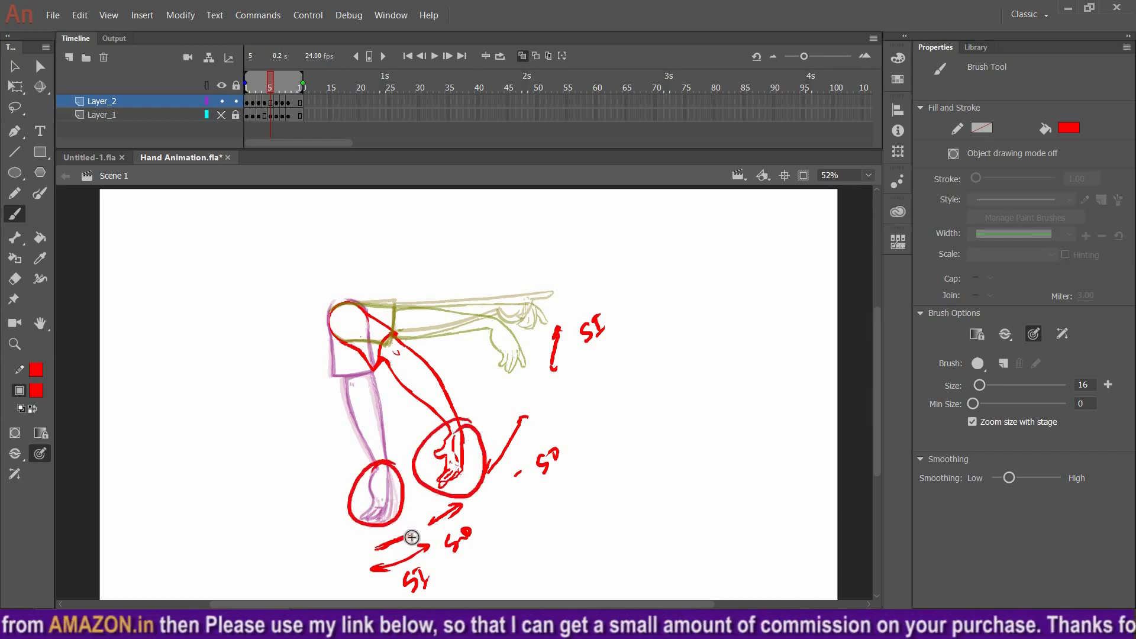
# Undo the labels, circles and extra arrows, back to the single arc below the hand
pyautogui.hotkey('ctrl', 'z')
pyautogui.hotkey('ctrl', 'z')
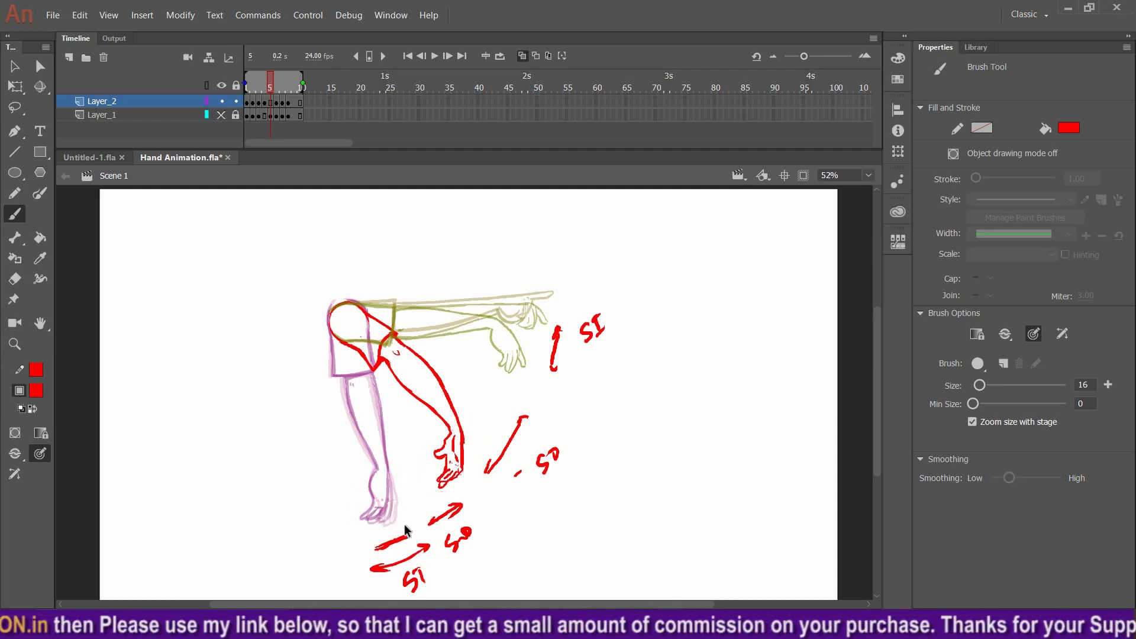
pyautogui.hotkey('ctrl', 'z')
pyautogui.hotkey('ctrl', 'z')
pyautogui.hotkey('ctrl', 'z')
pyautogui.hotkey('ctrl', 'z')
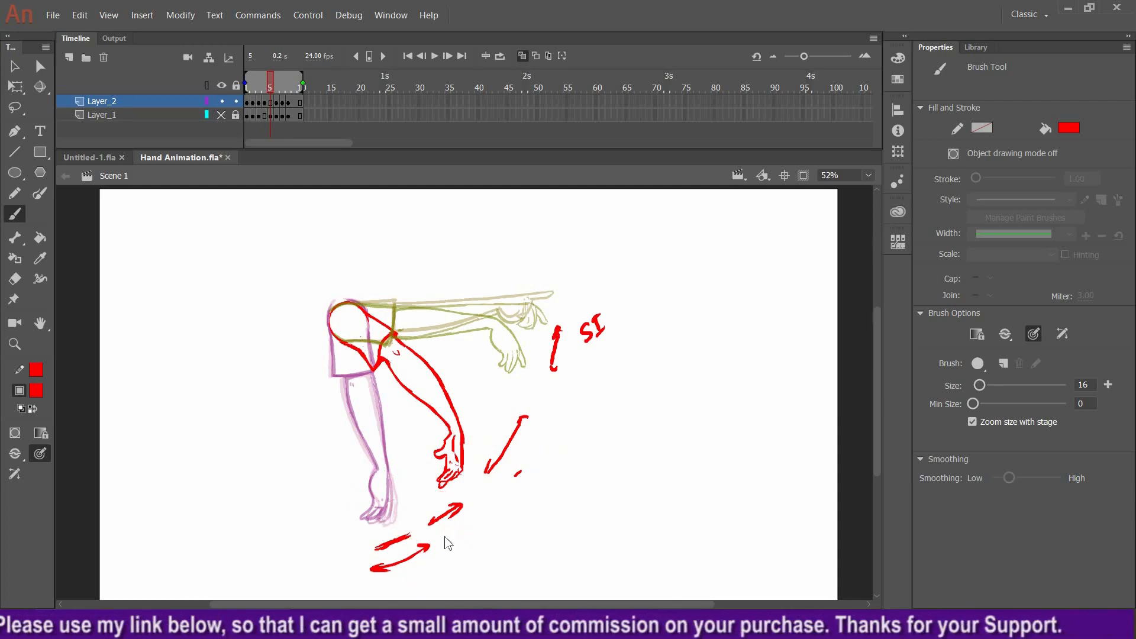
pyautogui.hotkey('ctrl', 'z')
pyautogui.hotkey('ctrl', 'z')
pyautogui.hotkey('ctrl', 'z')
pyautogui.hotkey('ctrl', 'z')
pyautogui.hotkey('ctrl', 'z')
pyautogui.hotkey('ctrl', 'z')
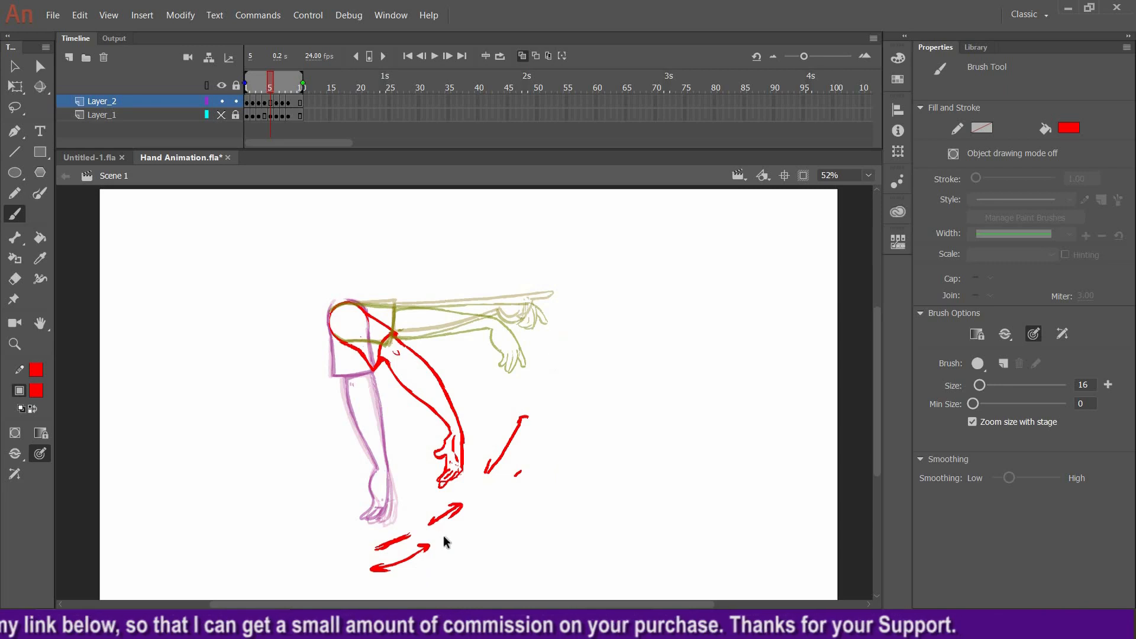
pyautogui.hotkey('ctrl', 'z')
pyautogui.hotkey('ctrl', 'z')
pyautogui.hotkey('ctrl', 'z')
pyautogui.hotkey('ctrl', 'z')
pyautogui.hotkey('ctrl', 'z')
pyautogui.hotkey('ctrl', 'z')
pyautogui.hotkey('ctrl', 'z')
pyautogui.hotkey('ctrl', 'z')
pyautogui.hotkey('ctrl', 'z')
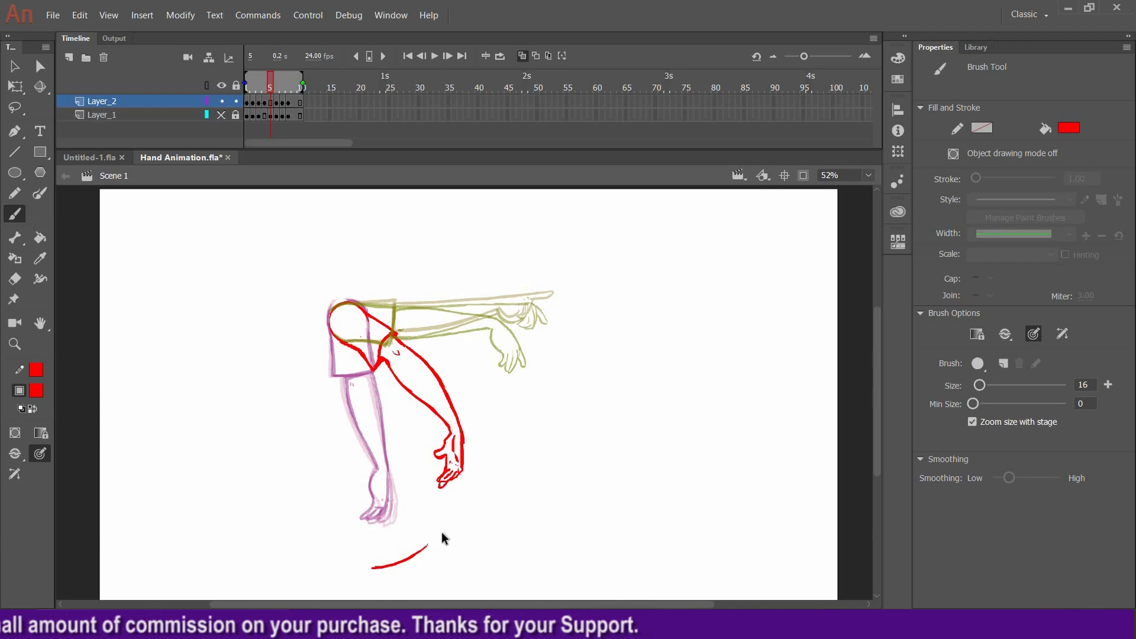